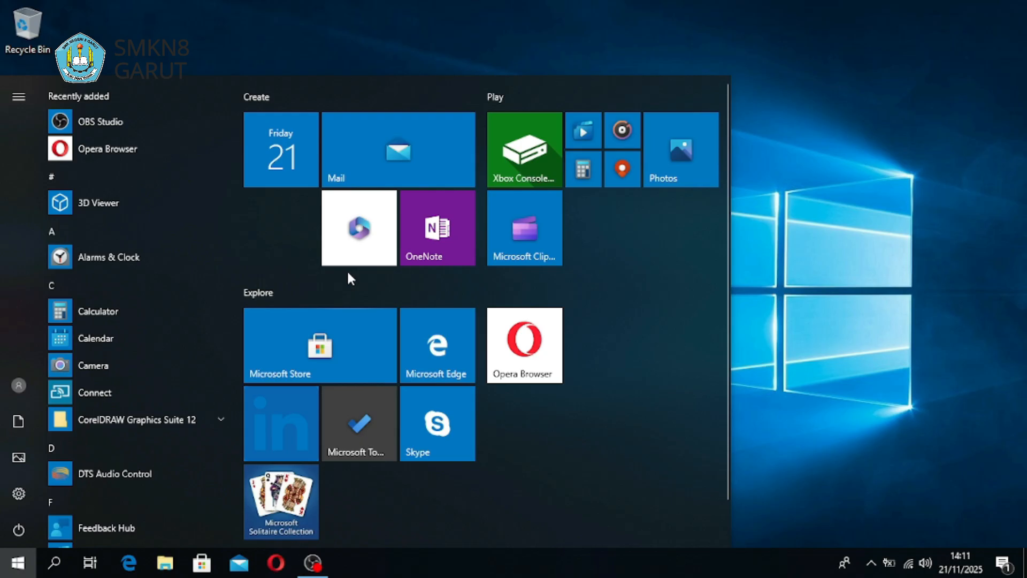
Search Windows for "fire", open Firewall & network protection and bring up its advanced settings
{"action": "type", "text": "fire"}
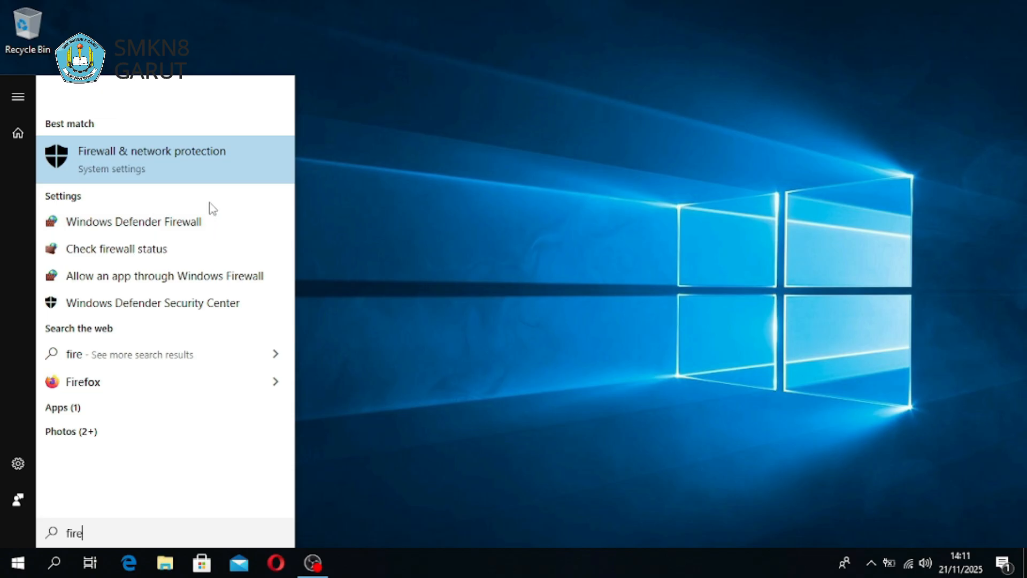
{"action": "left_click", "coordinate": [156, 182]}
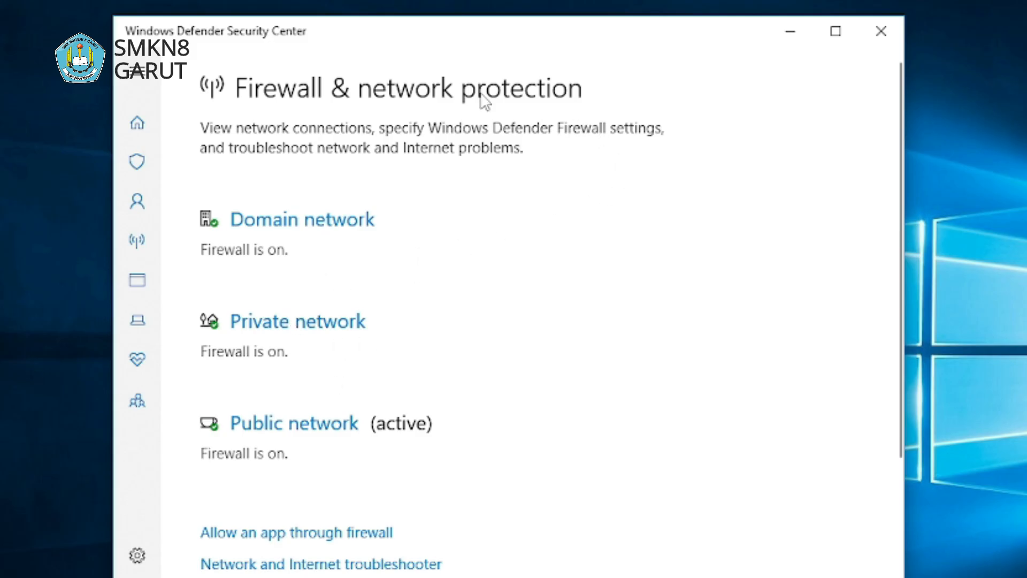
{"action": "left_click_drag", "start_coordinate": [485, 36], "coordinate": [486, 25]}
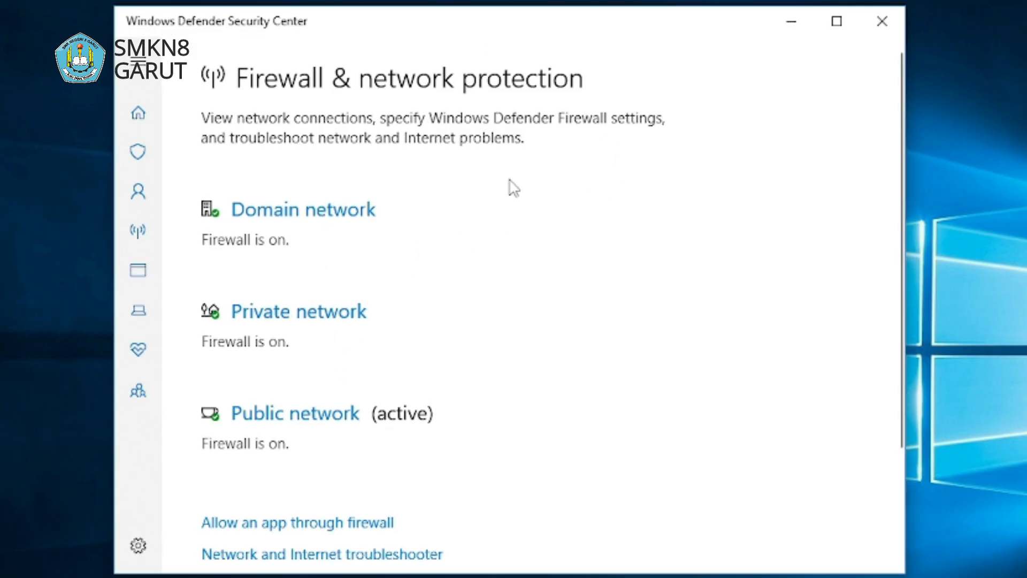
{"action": "scroll", "coordinate": [503, 193], "scroll_direction": "down", "scroll_amount": 3}
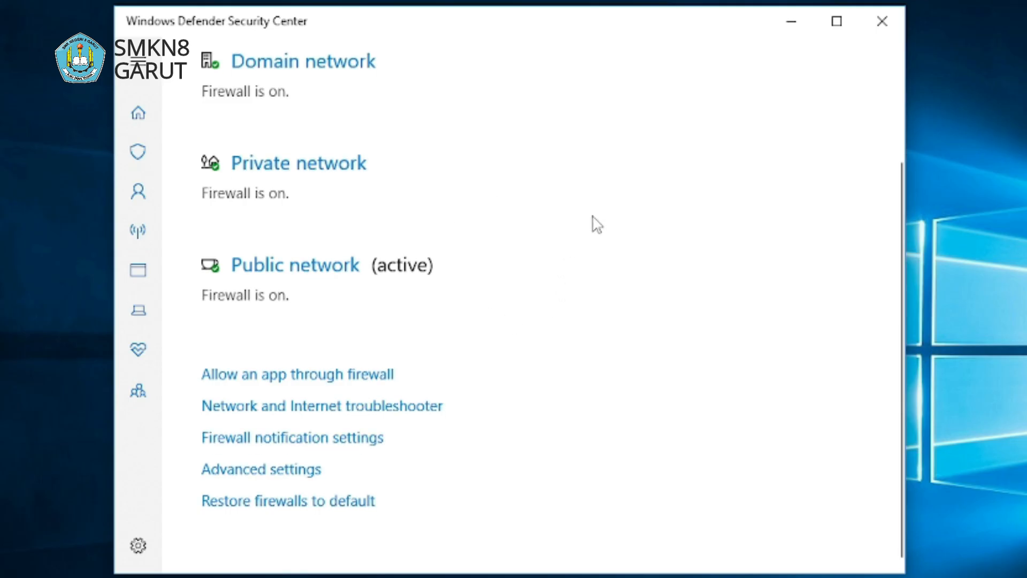
{"action": "scroll", "coordinate": [493, 305], "scroll_direction": "up", "scroll_amount": 3}
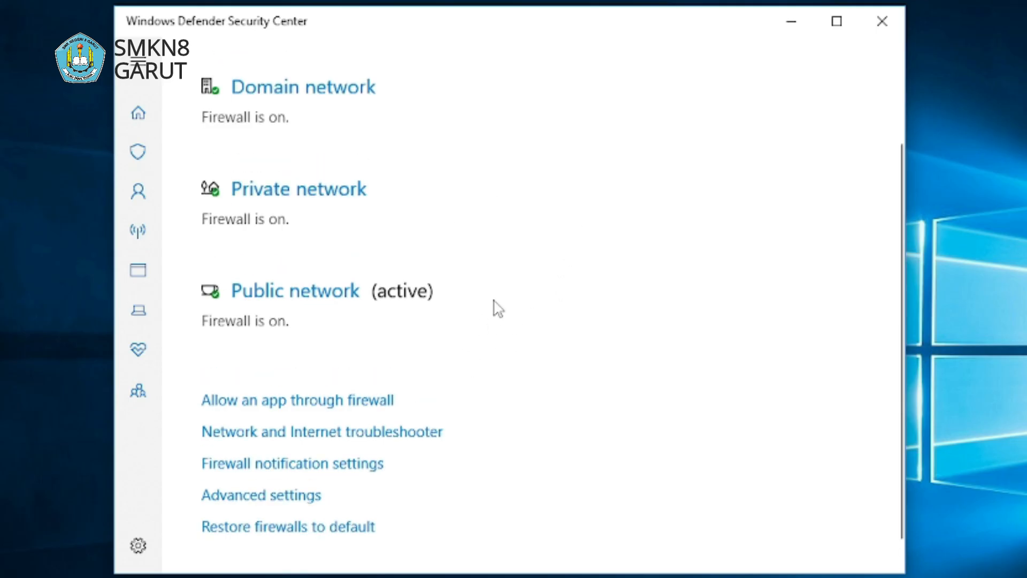
{"action": "scroll", "coordinate": [522, 223], "scroll_direction": "down", "scroll_amount": 3}
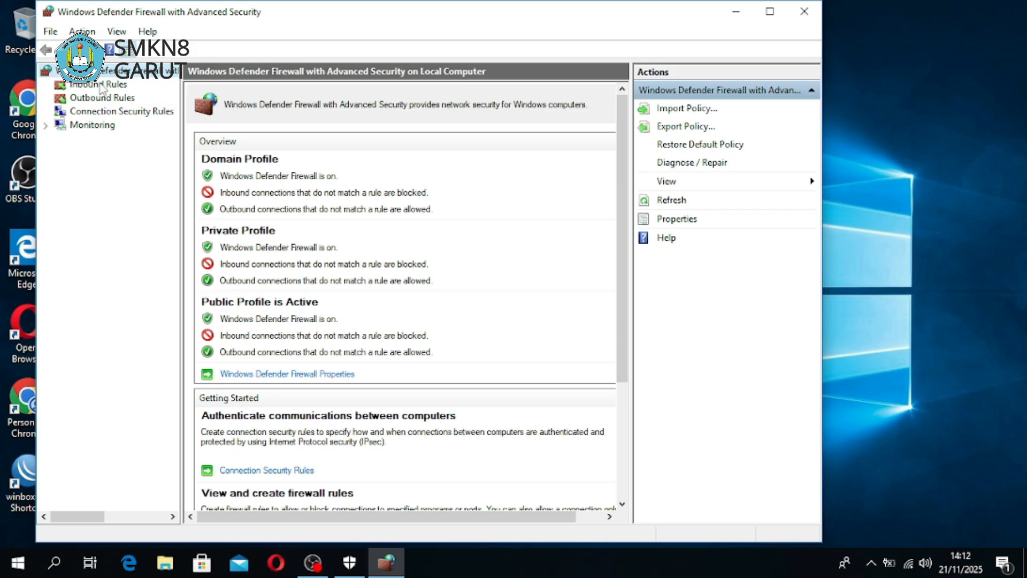
Look over the inbound and outbound rule lists and return to the inbound rules
{"action": "left_click", "coordinate": [101, 86]}
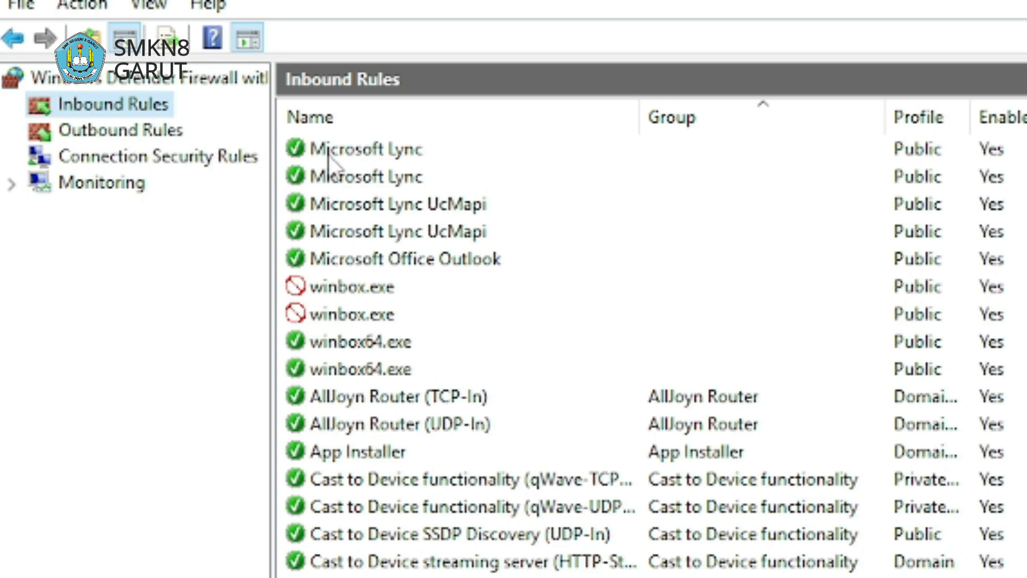
{"action": "left_click", "coordinate": [149, 136]}
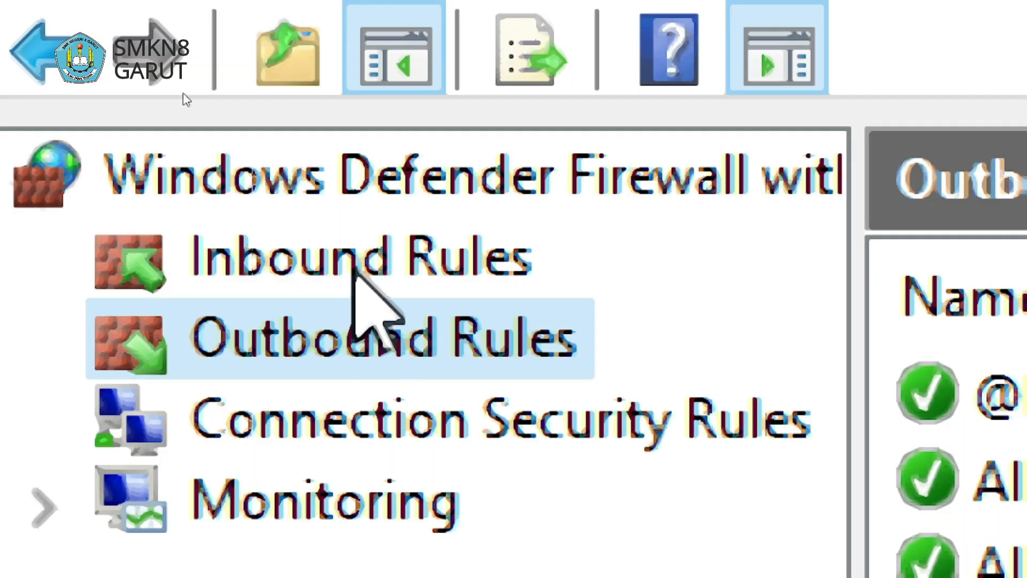
{"action": "left_click", "coordinate": [354, 265]}
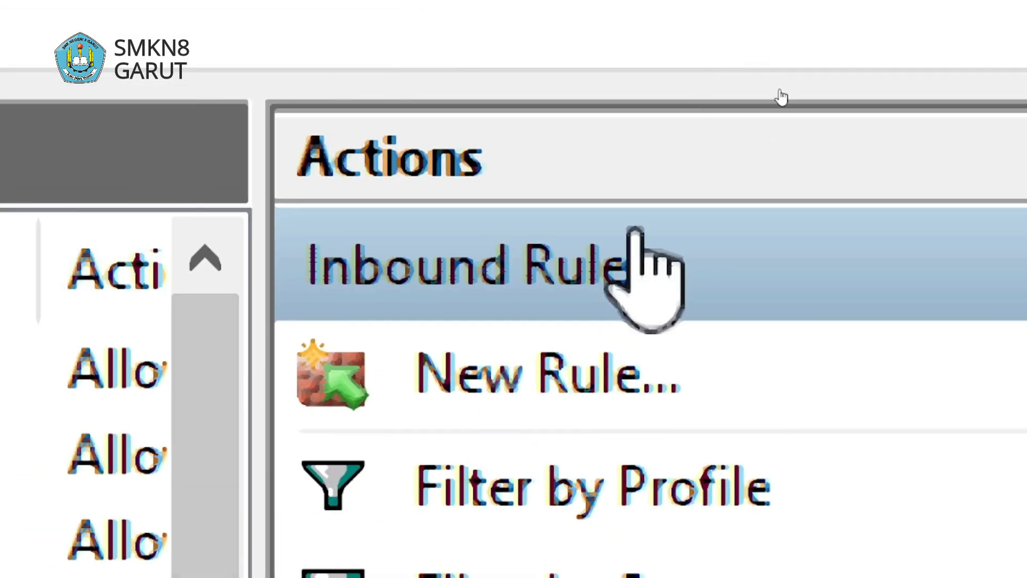
Start a new inbound rule of type Port and continue to its protocol and ports settings
{"action": "left_click", "coordinate": [556, 381]}
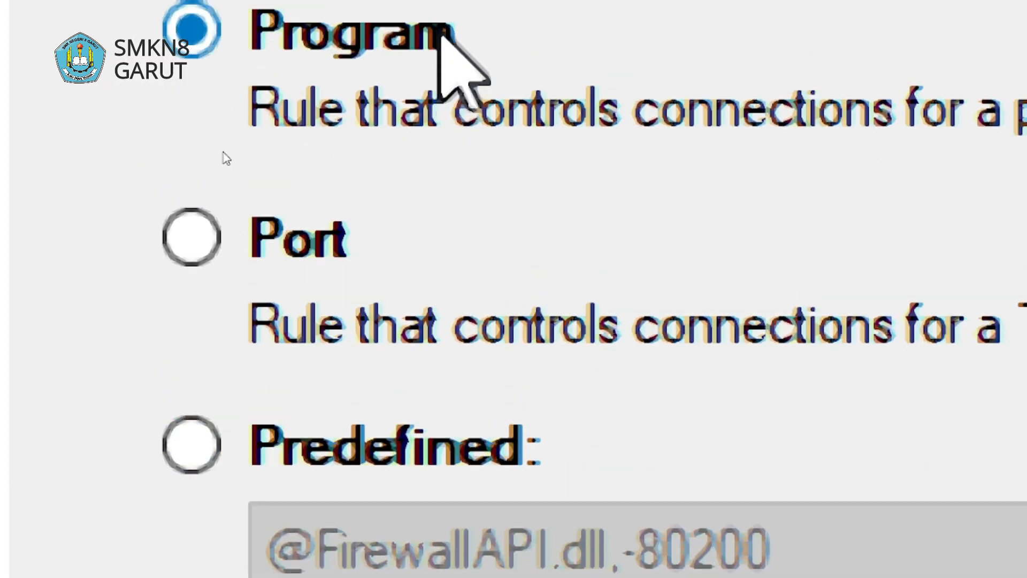
{"action": "left_click", "coordinate": [192, 243]}
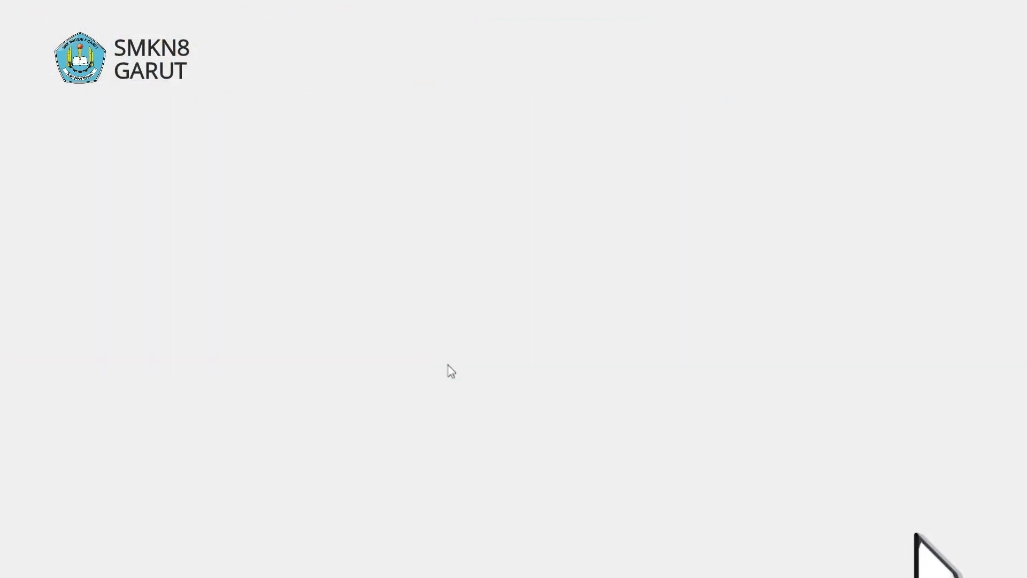
{"action": "left_click", "coordinate": [986, 402]}
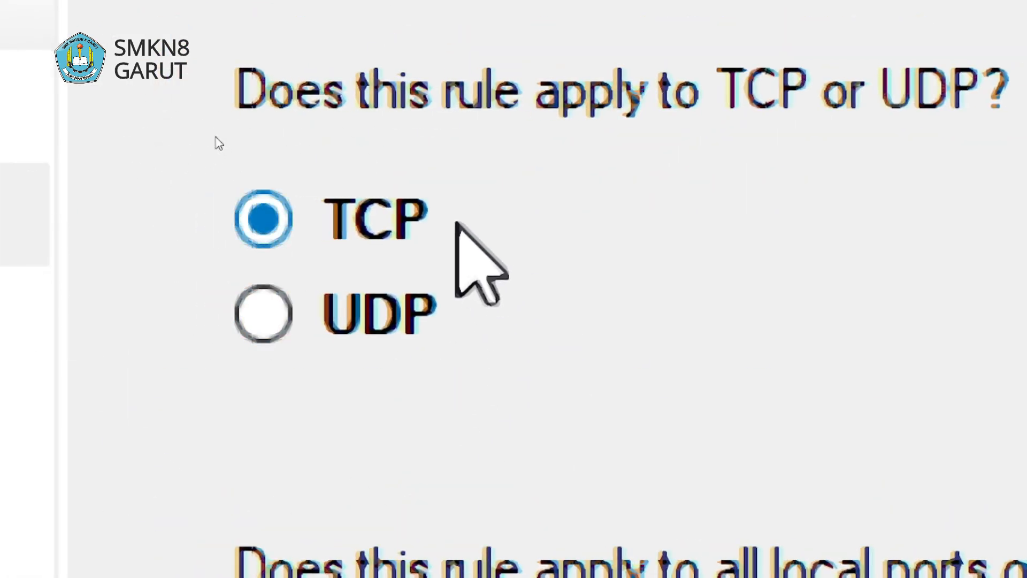
Apply the rule to UDP and enter 80 as the specific local port
{"action": "left_click", "coordinate": [262, 316]}
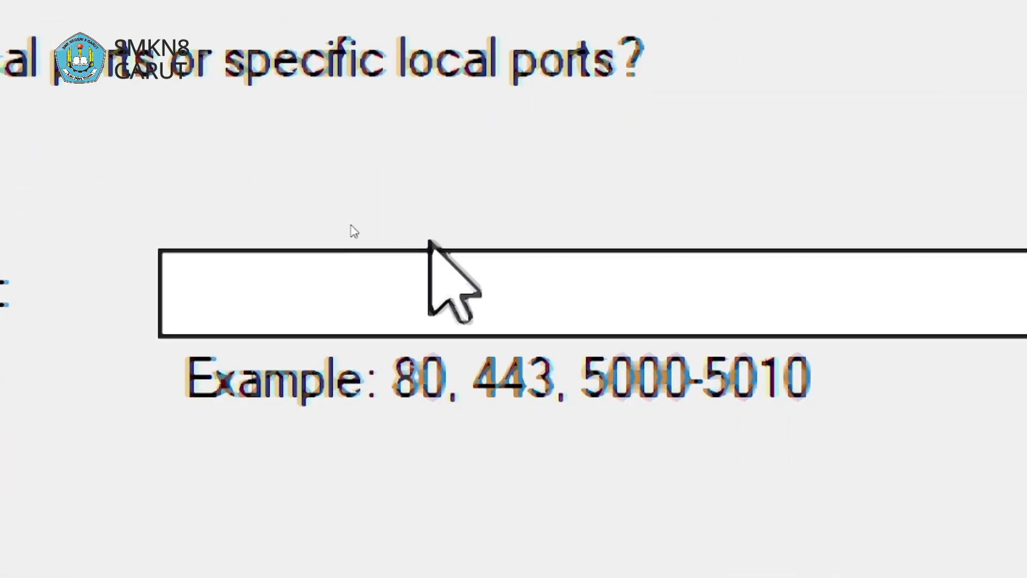
{"action": "left_click", "coordinate": [393, 316]}
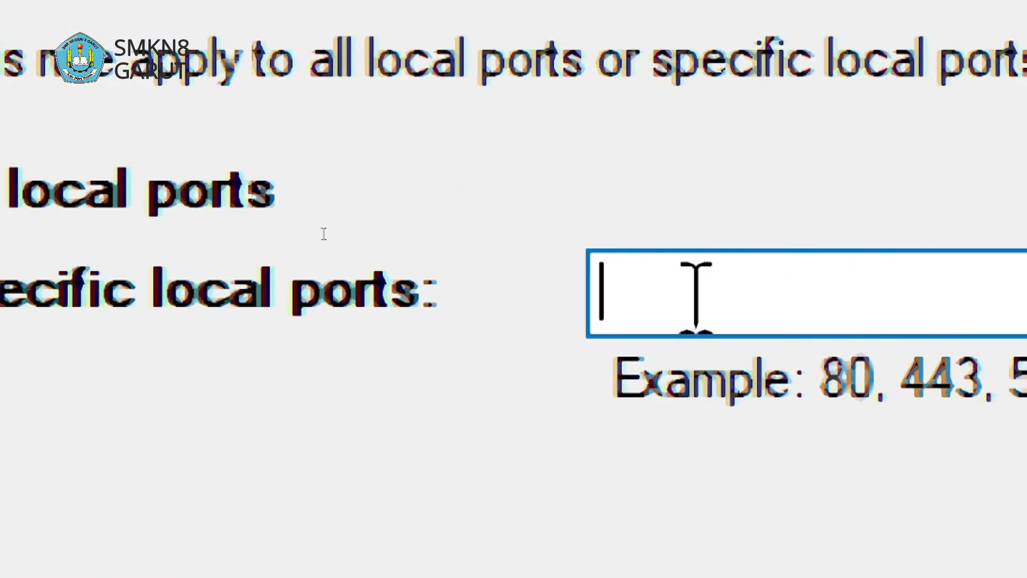
{"action": "type", "text": "80"}
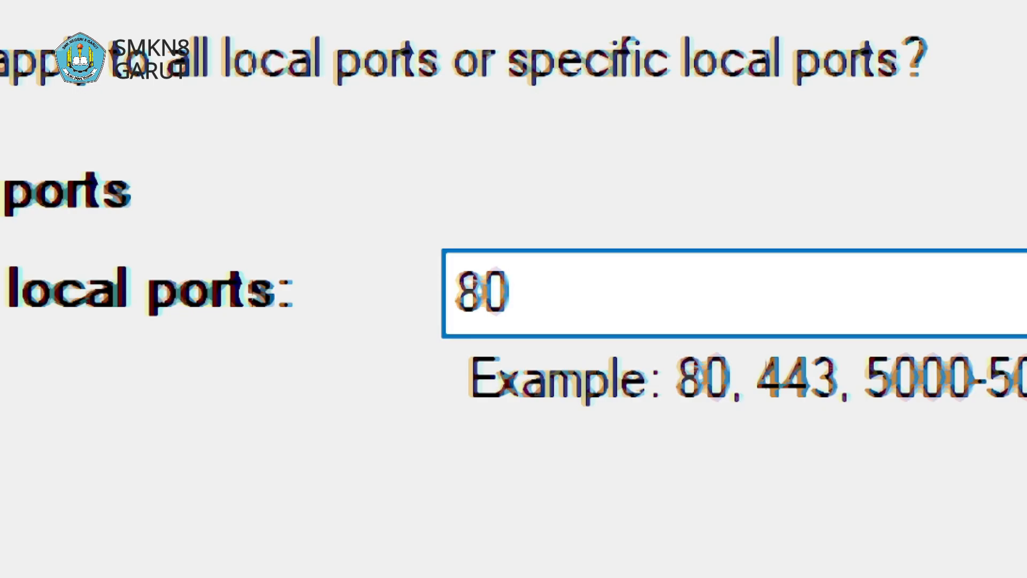
Try 3389 as the specific local port and restore 80
{"action": "key", "text": "BackSpace"}
{"action": "key", "text": "BackSpace"}
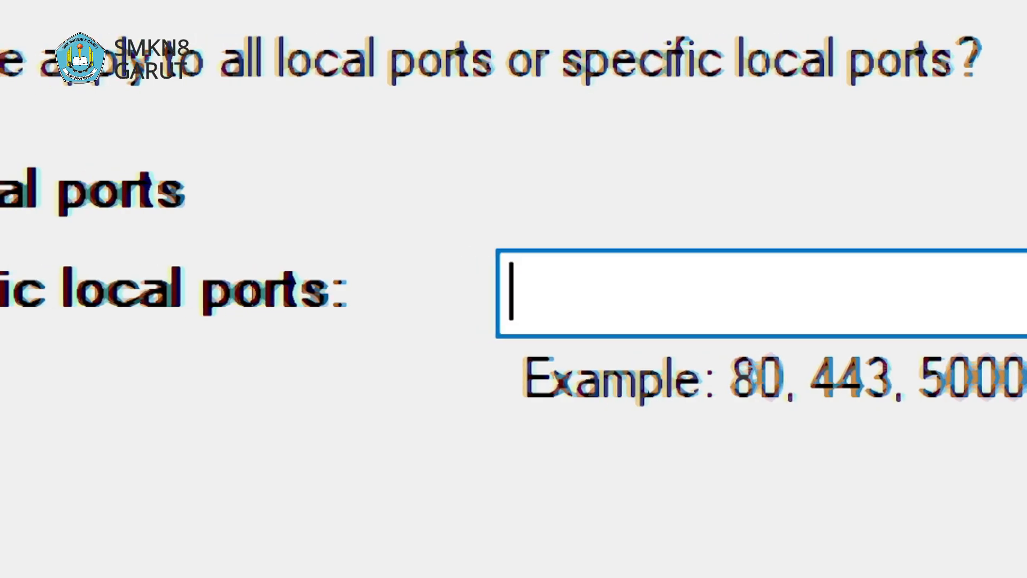
{"action": "type", "text": "3389"}
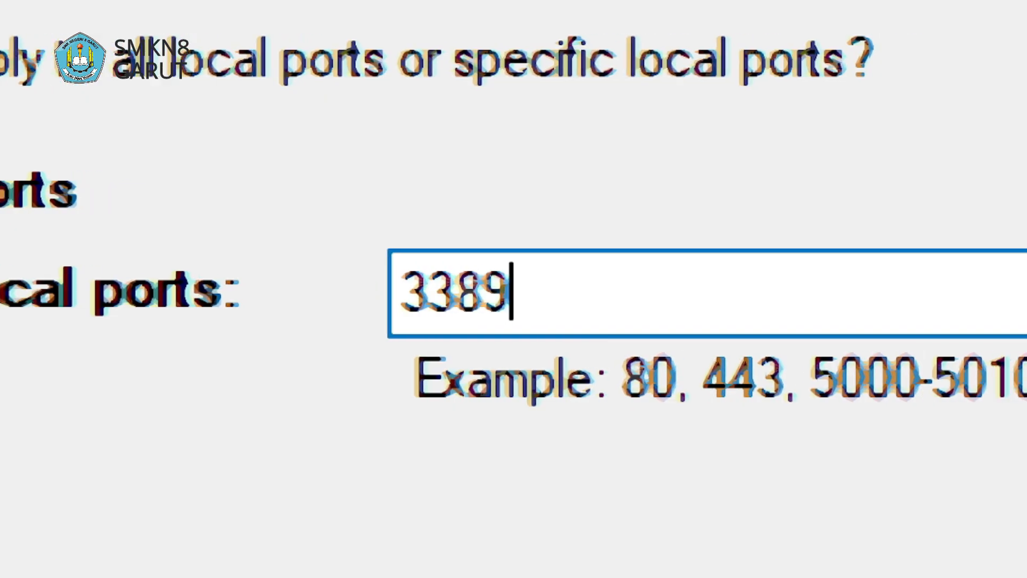
{"action": "key", "text": "BackSpace"}
{"action": "key", "text": "BackSpace"}
{"action": "key", "text": "BackSpace"}
{"action": "key", "text": "BackSpace"}
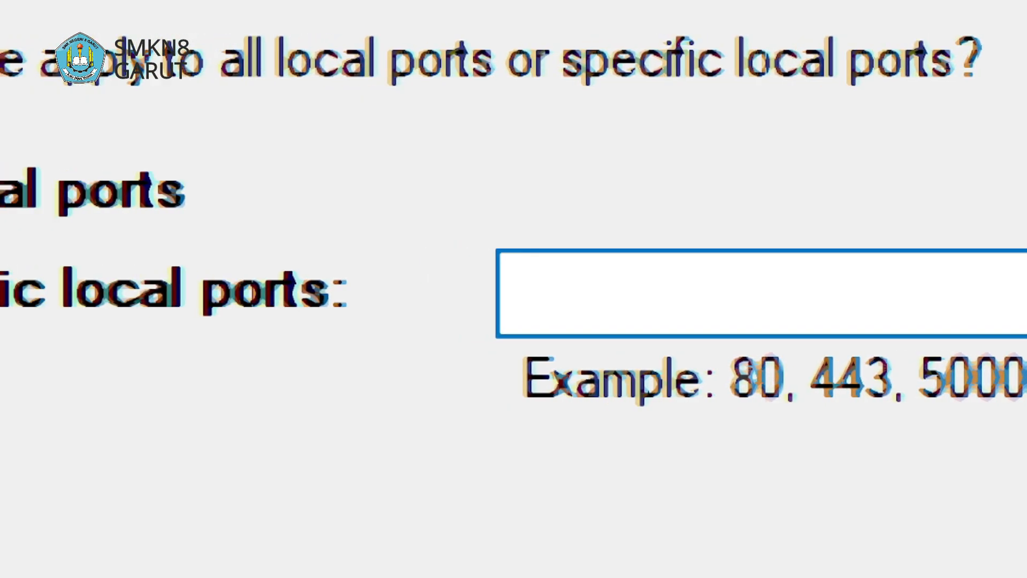
{"action": "type", "text": "80"}
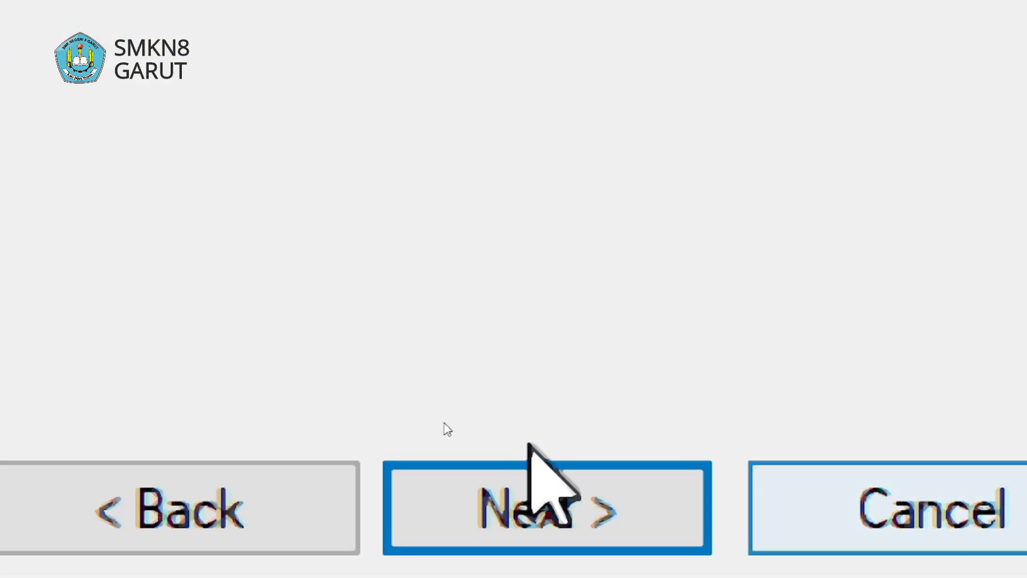
Continue through the rule wizard, name the rule "Latihan 80" and finish creating it
{"action": "left_click", "coordinate": [466, 511]}
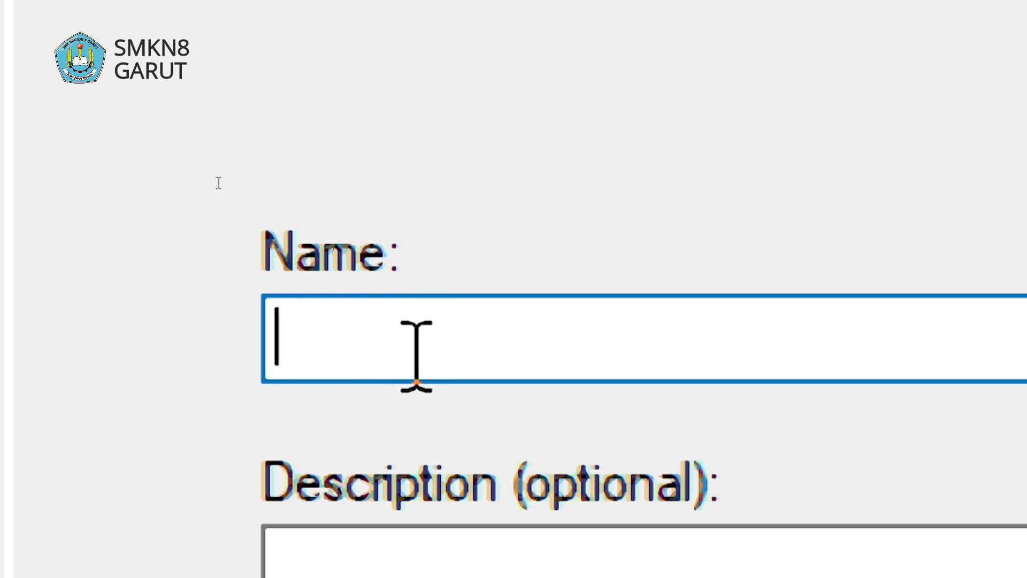
{"action": "type", "text": "LAtihan"}
{"action": "key", "text": "BackSpace"}
{"action": "key", "text": "BackSpace"}
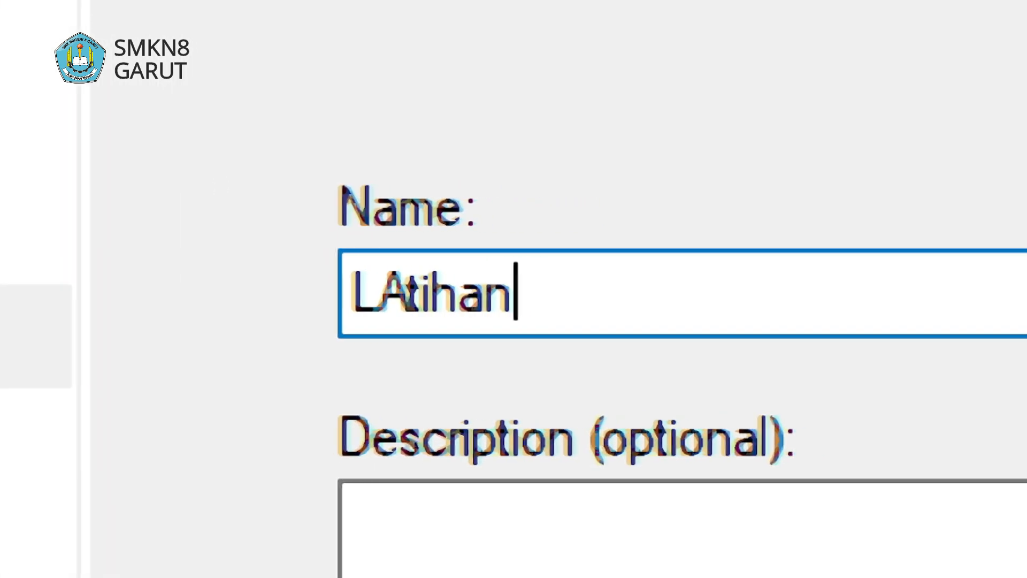
{"action": "key", "text": "BackSpace"}
{"action": "key", "text": "BackSpace"}
{"action": "key", "text": "BackSpace"}
{"action": "key", "text": "BackSpace"}
{"action": "type", "text": "atih"}
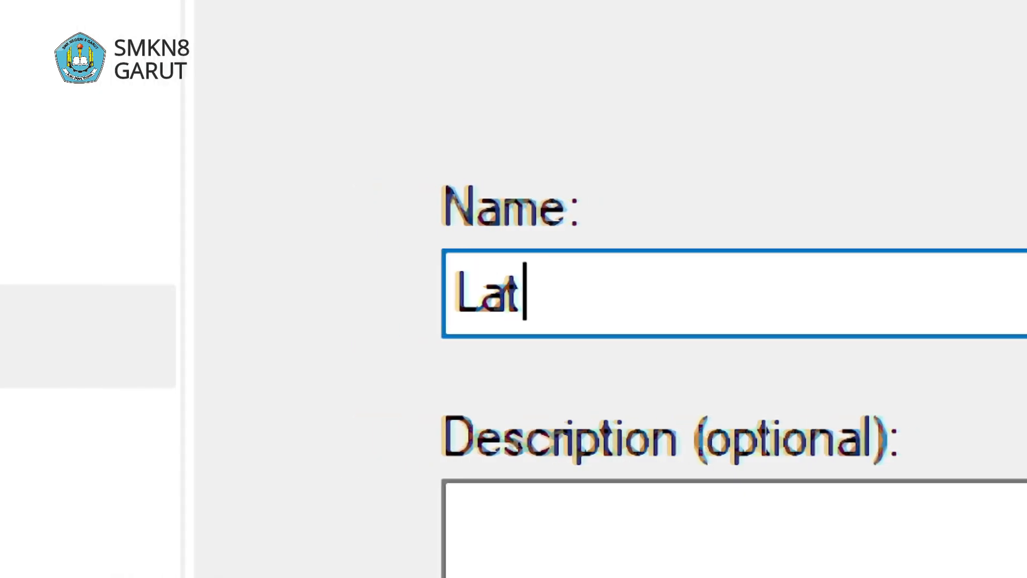
{"action": "type", "text": "an 80"}
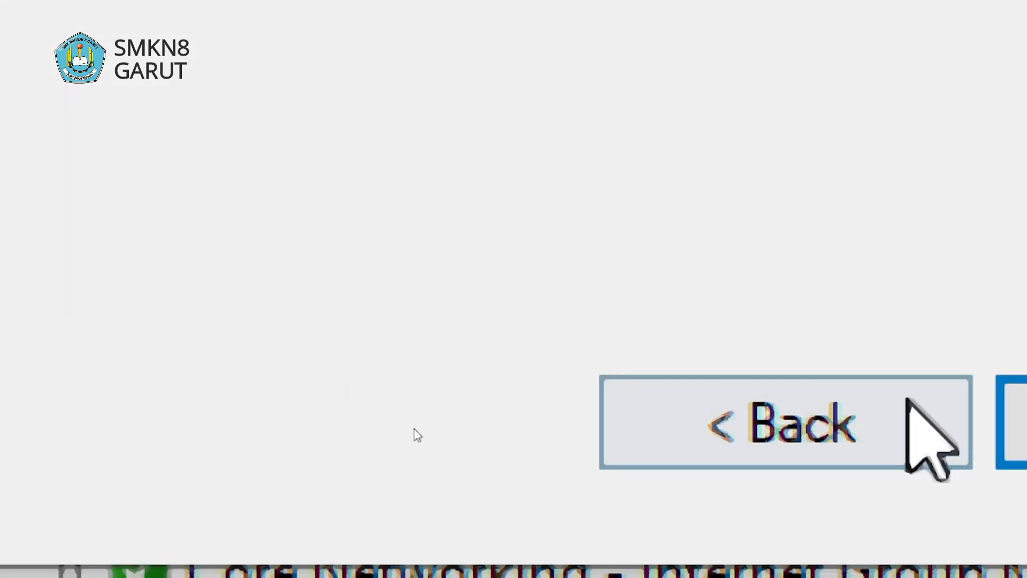
{"action": "left_click", "coordinate": [916, 422]}
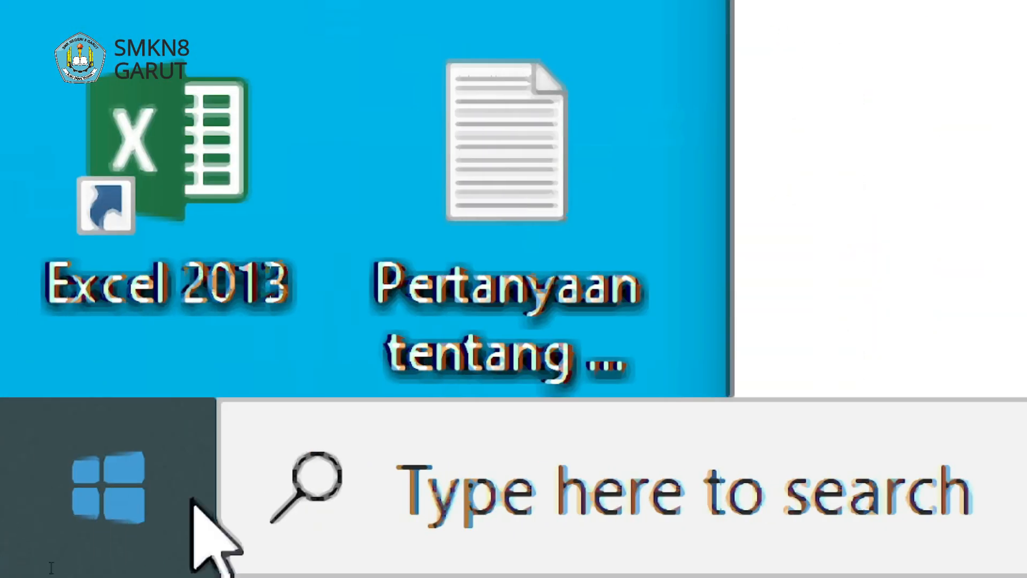
Search Windows for "cmd" and open Command Prompt
{"action": "left_click", "coordinate": [107, 484]}
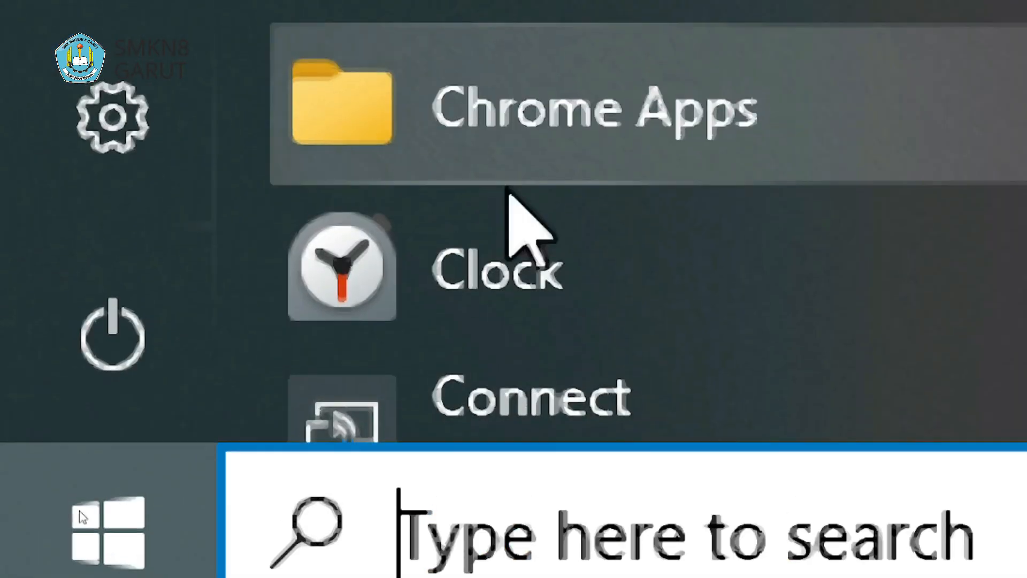
{"action": "type", "text": "cm"}
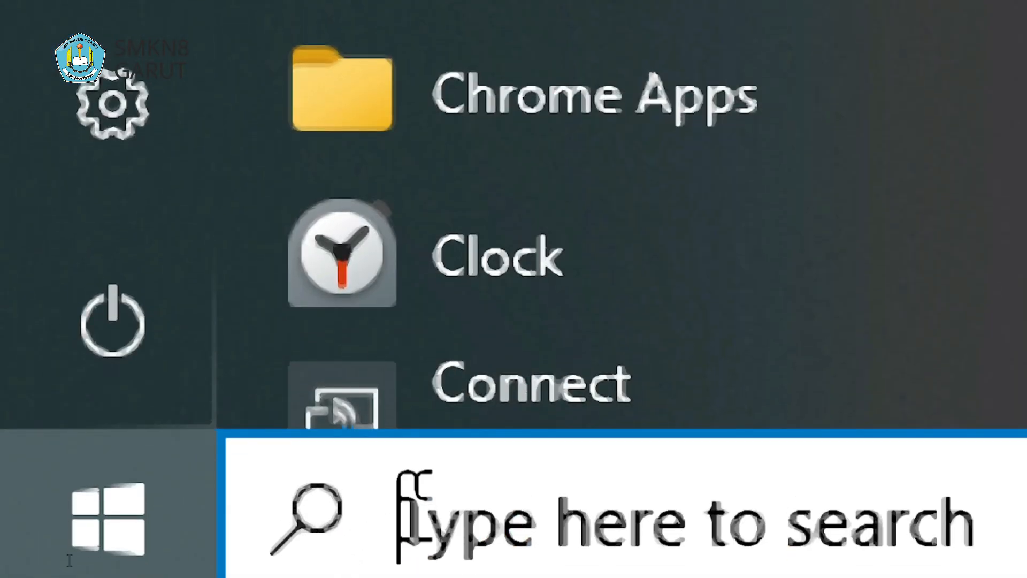
{"action": "type", "text": "d"}
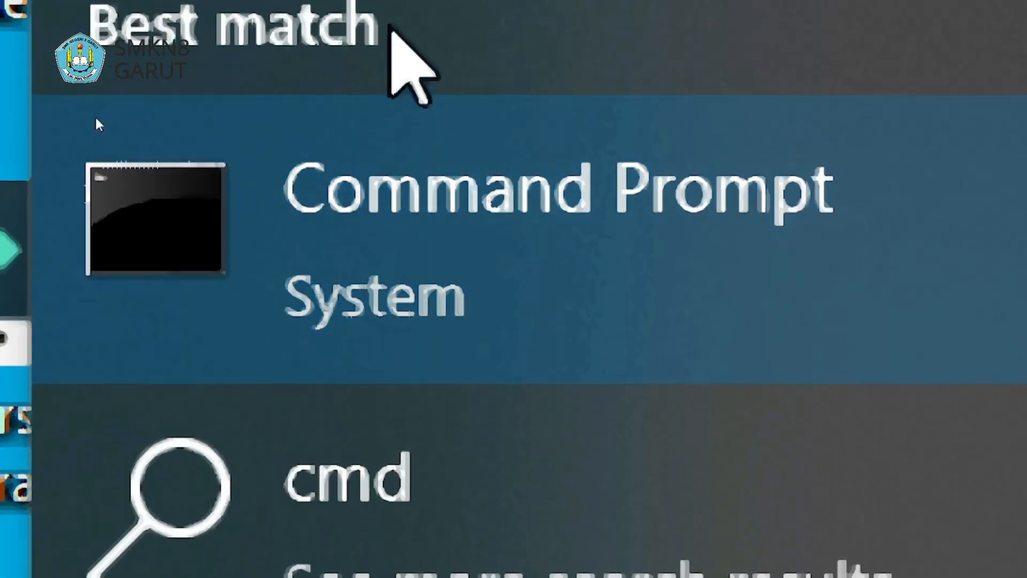
{"action": "left_click", "coordinate": [396, 310]}
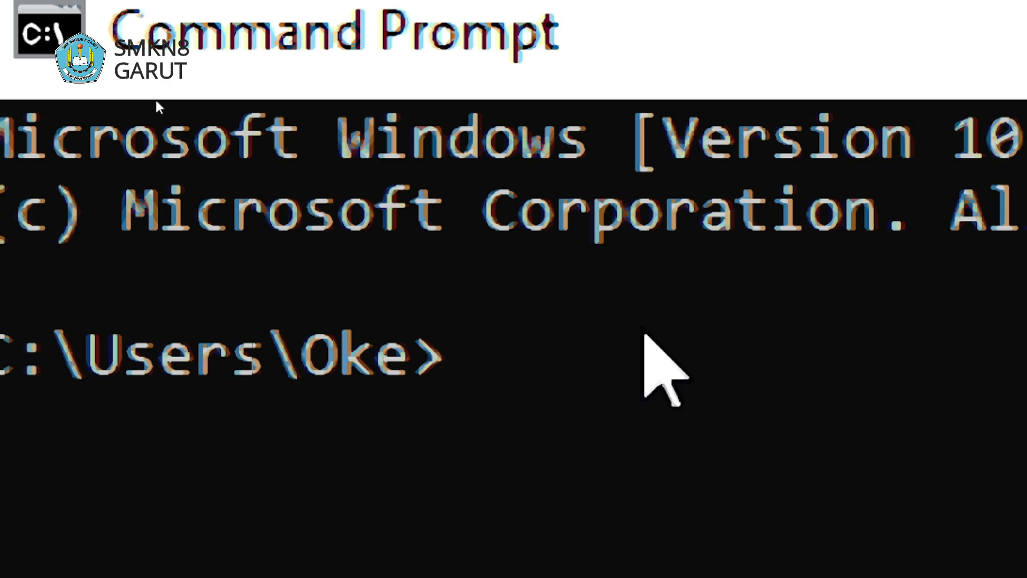
Run netstat -an | find "80" to list the connections matching port 80
{"action": "type", "text": "netstat"}
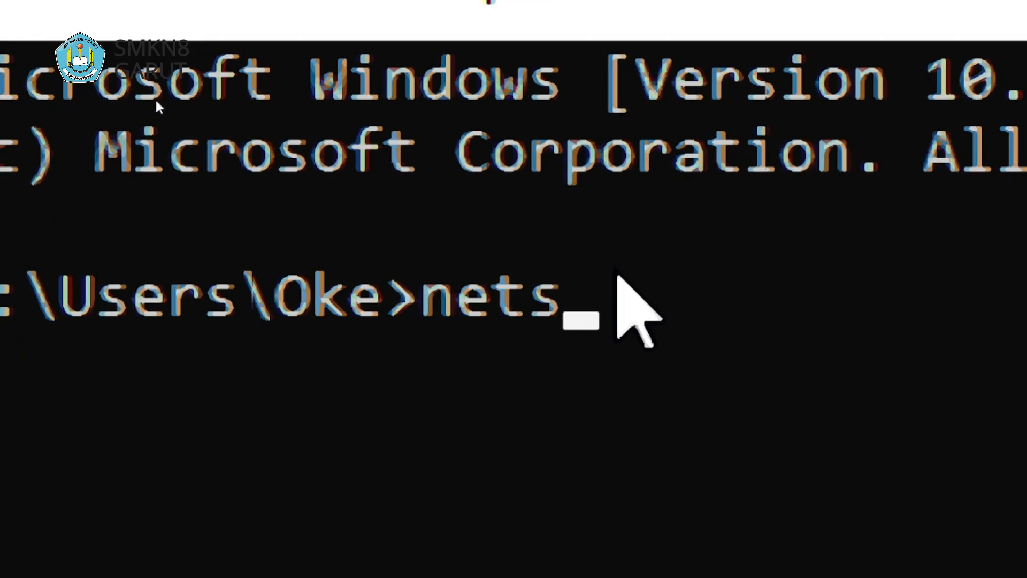
{"action": "type", "text": " -"}
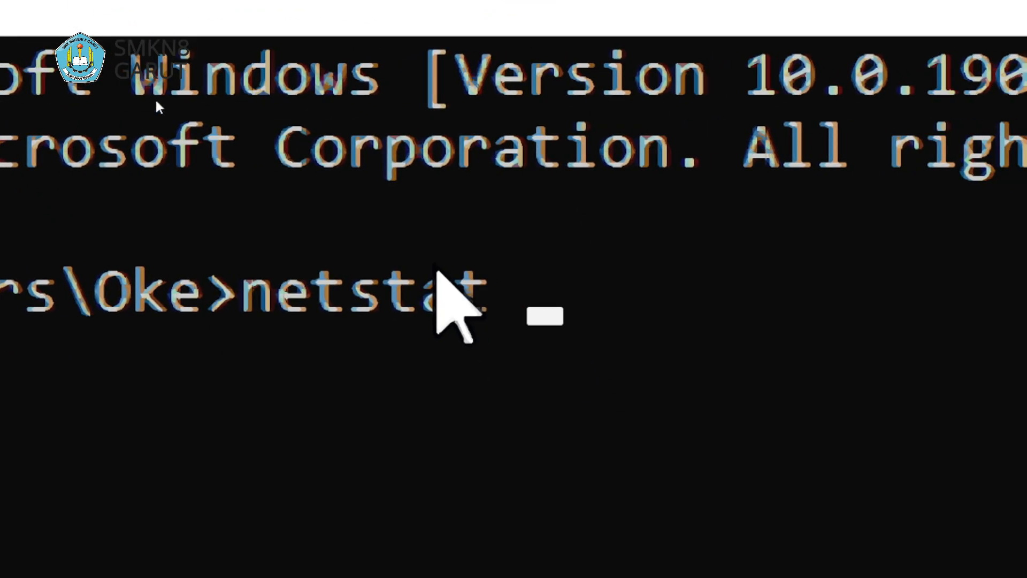
{"action": "type", "text": "an"}
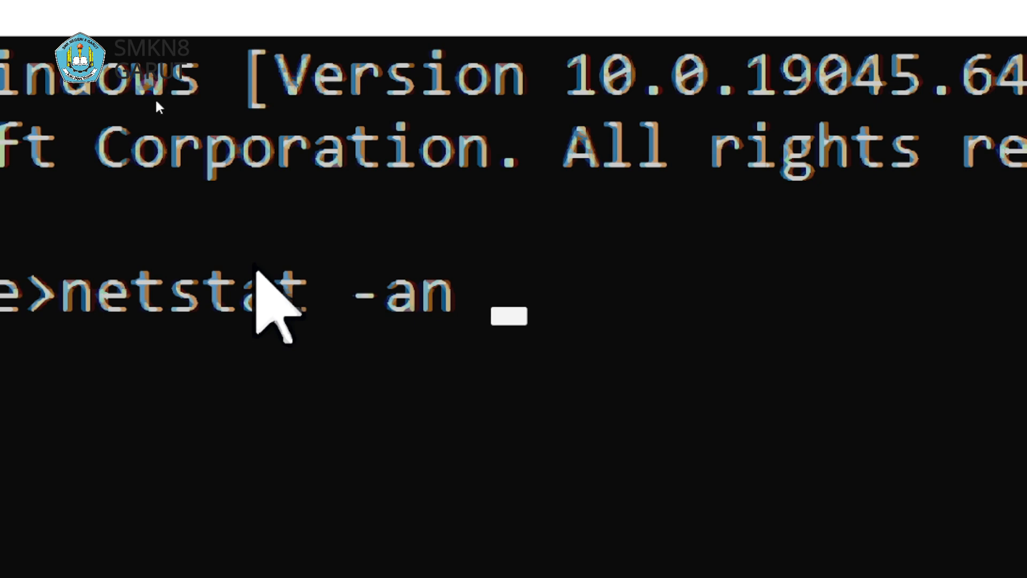
{"action": "type", "text": "| find \"80\""}
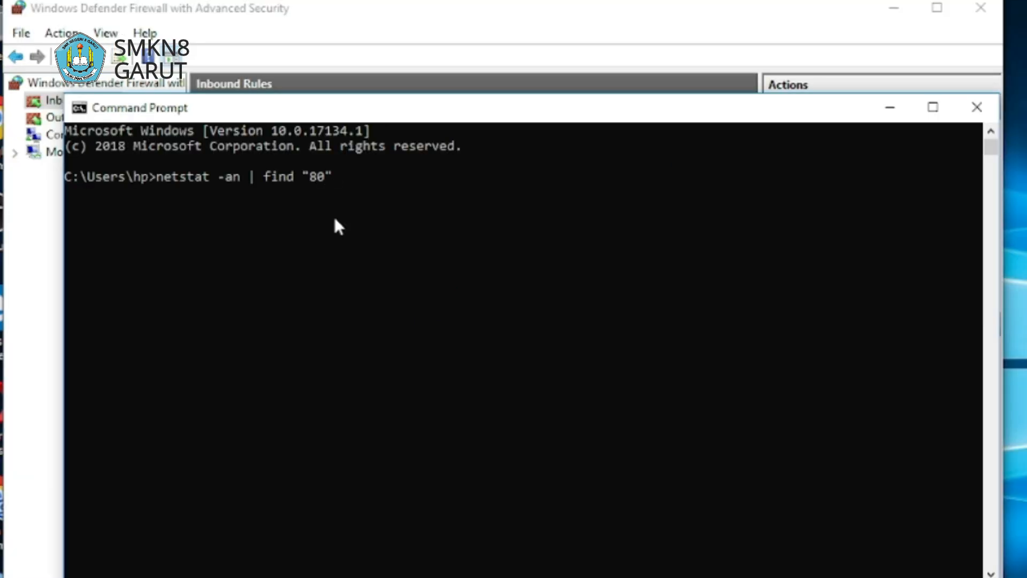
{"action": "key", "text": "Return"}
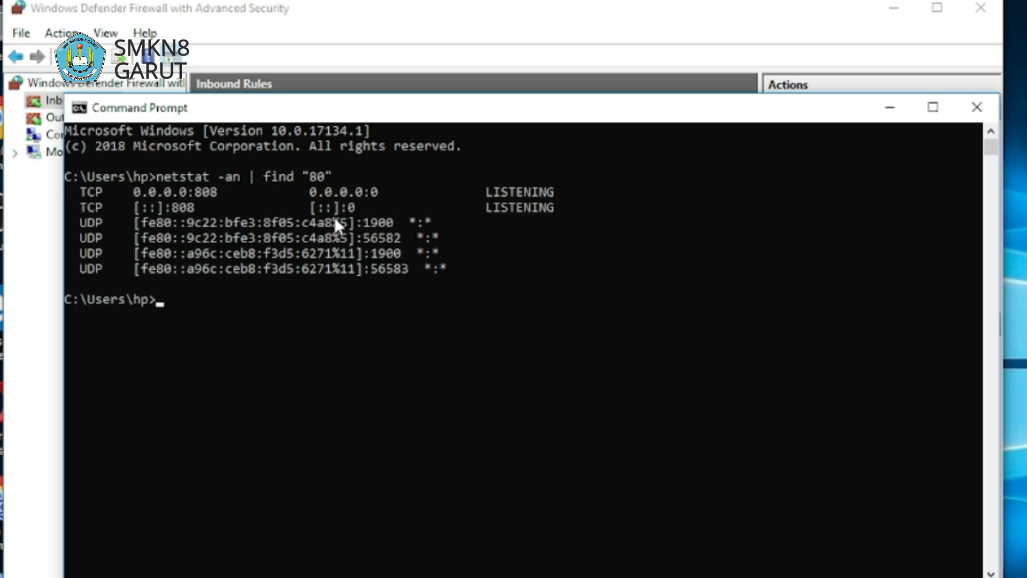
Move the Command Prompt window clear of the firewall's rule tree and examine the addresses and ports in the netstat output
{"action": "left_click", "coordinate": [289, 295]}
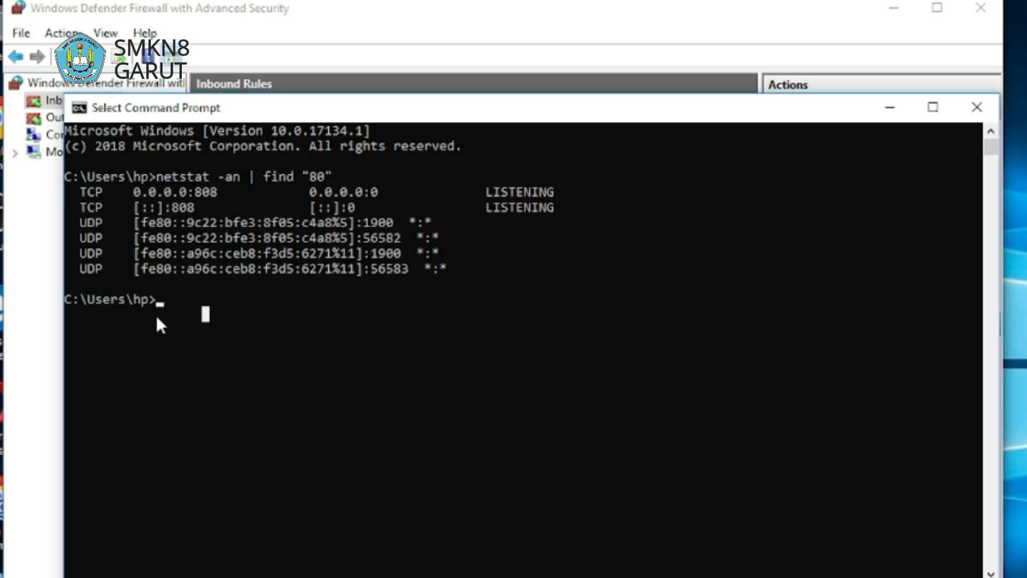
{"action": "left_click_drag", "start_coordinate": [240, 113], "coordinate": [323, 102]}
{"action": "left_click_drag", "start_coordinate": [304, 213], "coordinate": [290, 226]}
{"action": "left_click_drag", "start_coordinate": [373, 244], "coordinate": [351, 257]}
{"action": "left_click_drag", "start_coordinate": [439, 246], "coordinate": [443, 257]}
{"action": "left_click", "coordinate": [341, 297]}
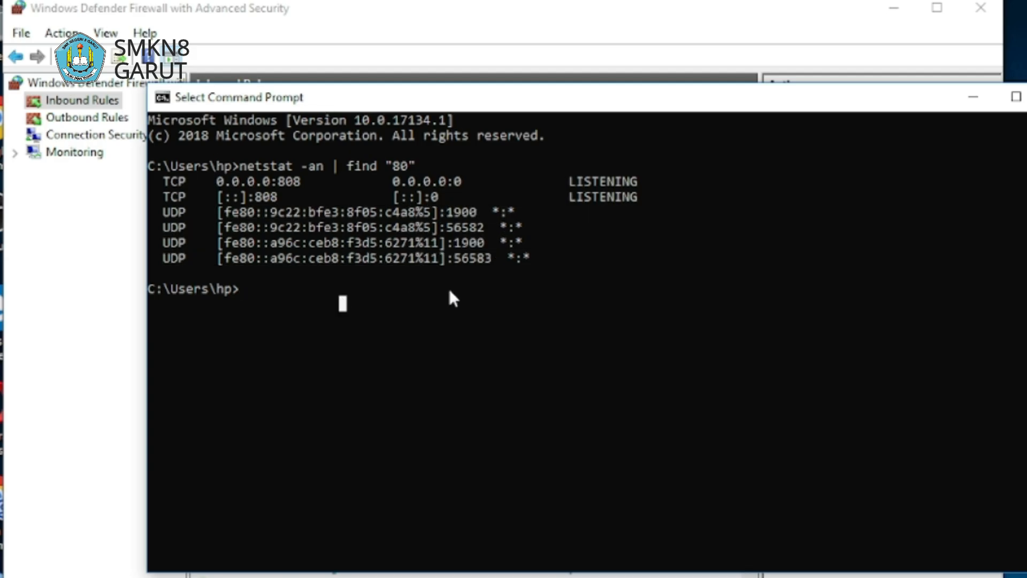
{"action": "left_click_drag", "start_coordinate": [597, 104], "coordinate": [538, 138]}
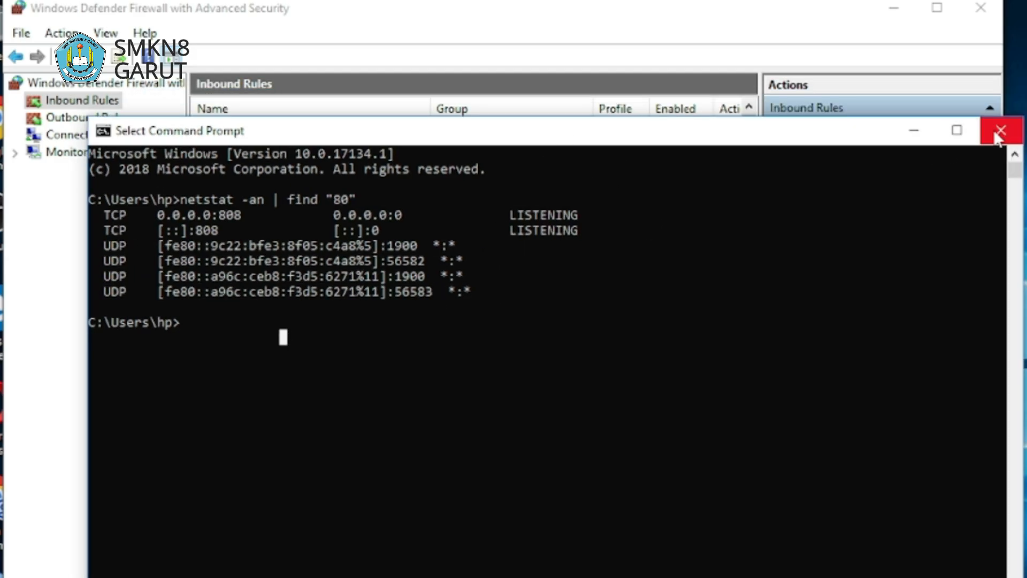
{"action": "mouse_move", "coordinate": [802, 140]}
{"action": "left_mouse_down"}
{"action": "mouse_move", "coordinate": [779, 144]}
{"action": "mouse_move", "coordinate": [801, 150]}
{"action": "left_mouse_up"}
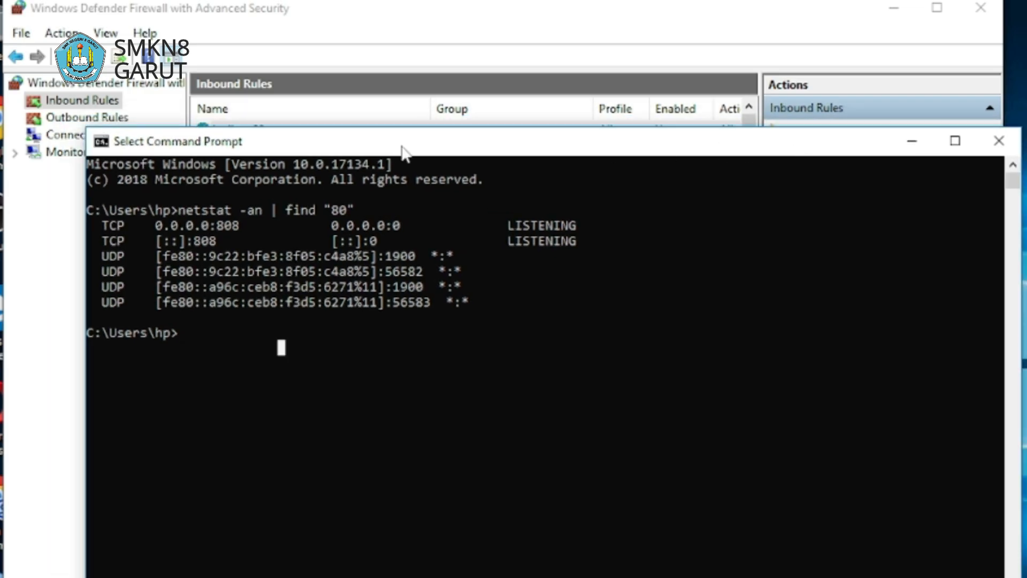
{"action": "left_click_drag", "start_coordinate": [374, 148], "coordinate": [512, 136]}
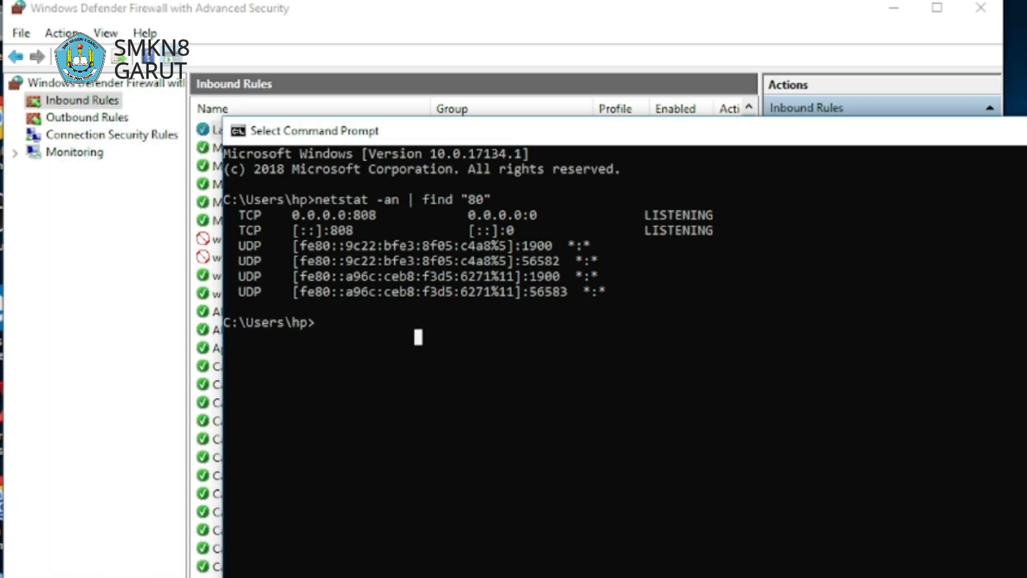
Return to the firewall window and show the Outbound Rules list
{"action": "left_click", "coordinate": [282, 50]}
{"action": "left_click", "coordinate": [68, 117]}
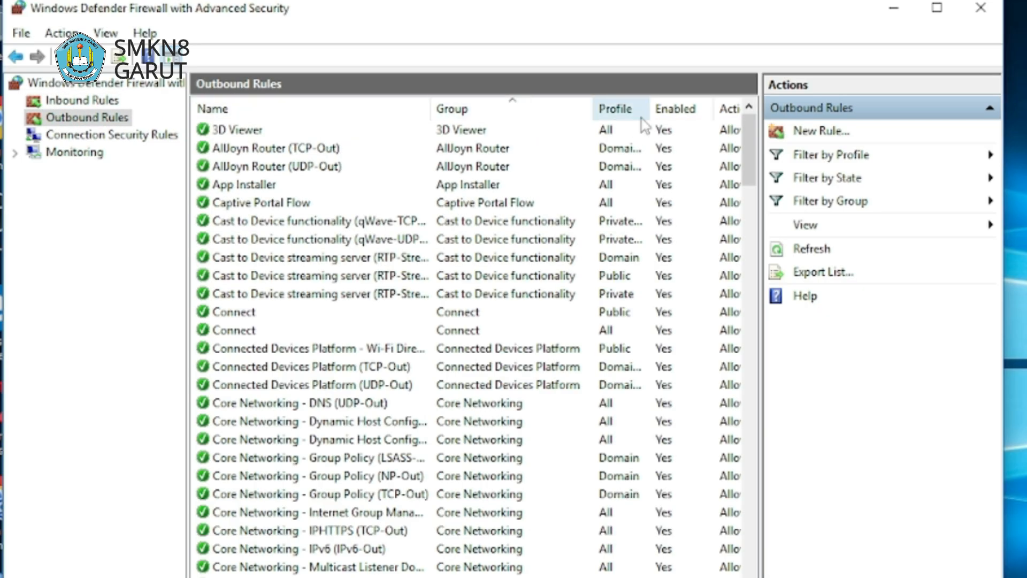
{"action": "left_click", "coordinate": [819, 131]}
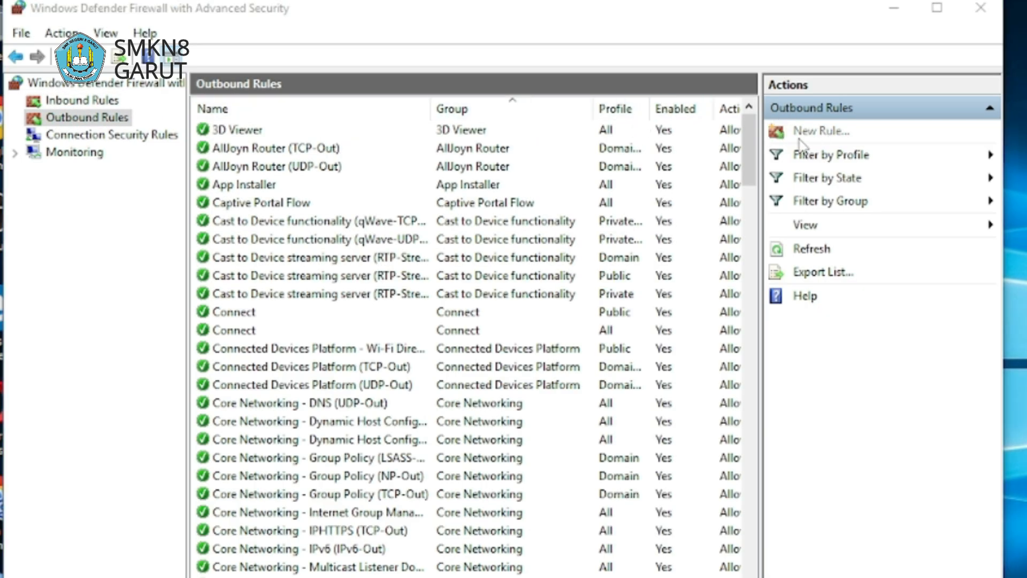
{"action": "left_click_drag", "start_coordinate": [492, 134], "coordinate": [578, 52]}
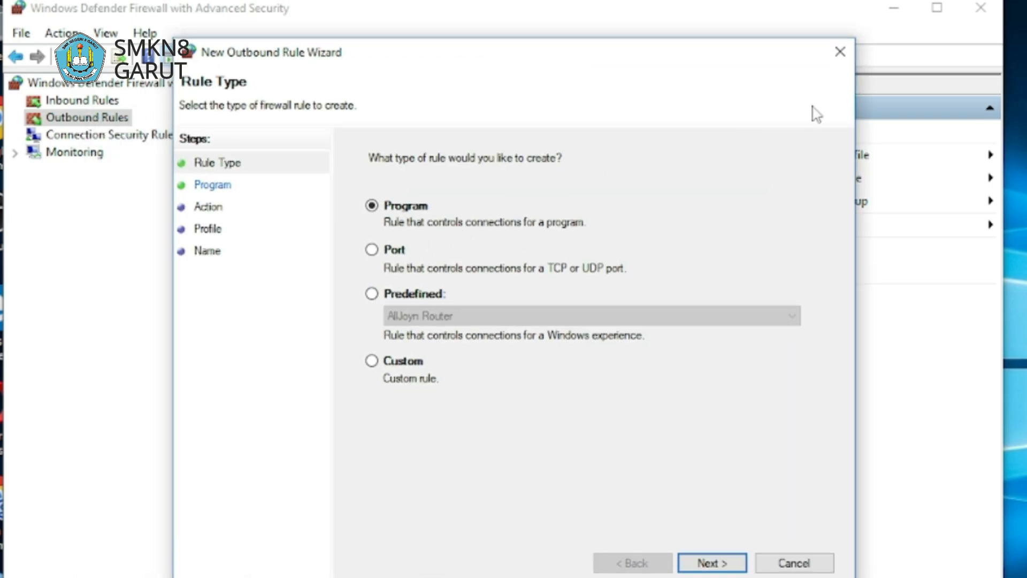
{"action": "left_click", "coordinate": [840, 51]}
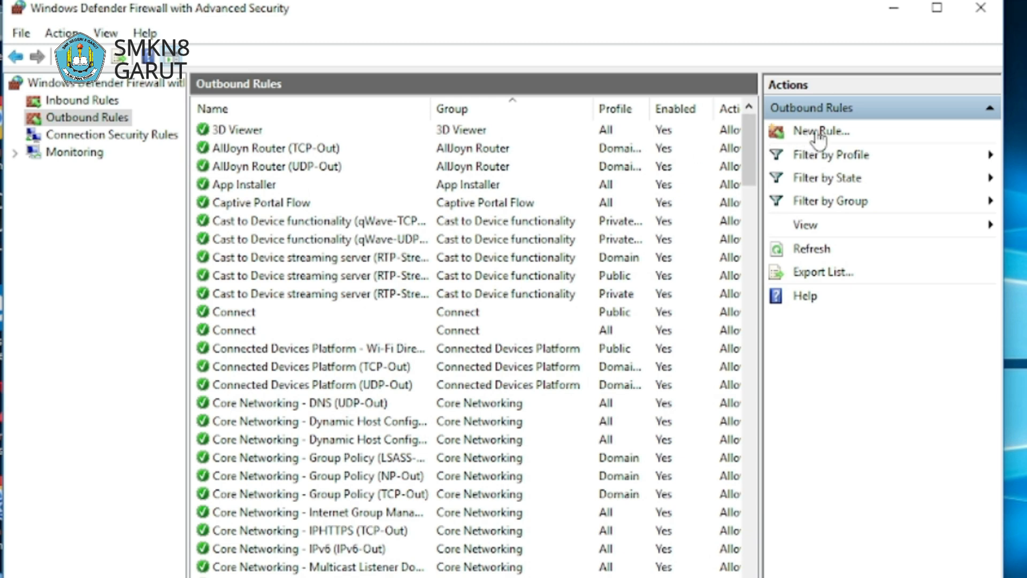
Start a new outbound rule, keep Program as the rule type and continue to the program path page
{"action": "left_click", "coordinate": [818, 138]}
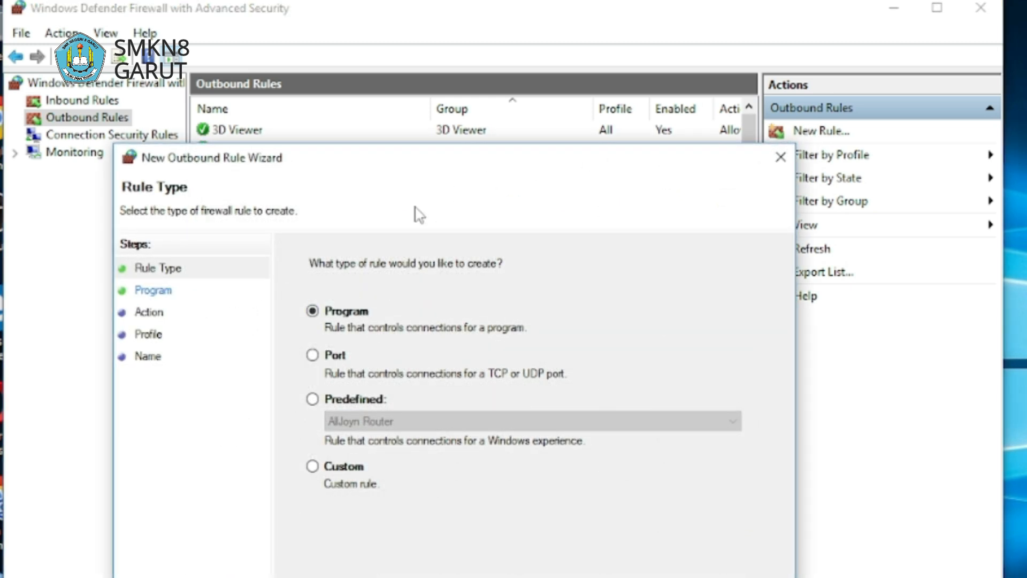
{"action": "left_click_drag", "start_coordinate": [430, 167], "coordinate": [455, 107]}
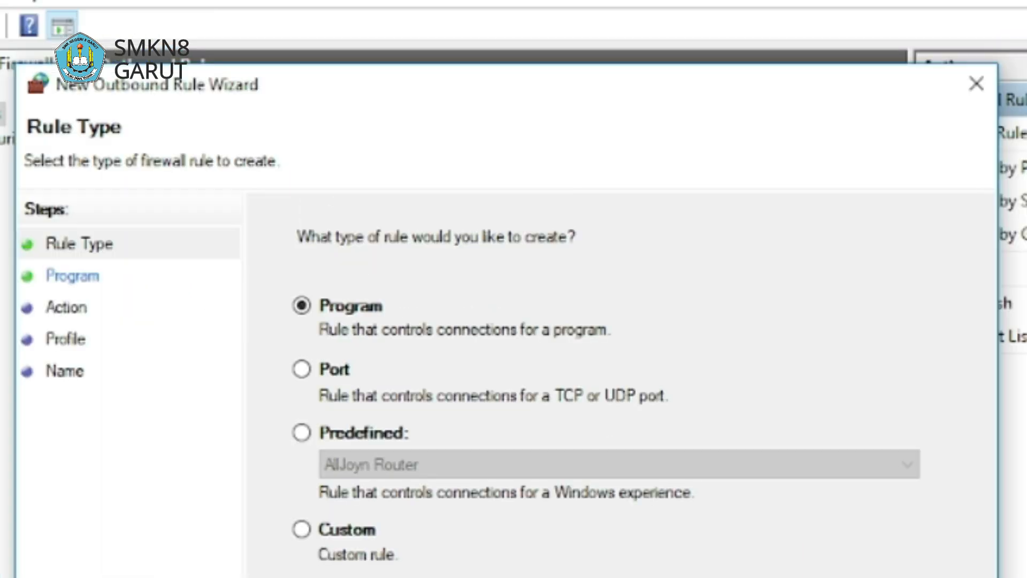
{"action": "left_click", "coordinate": [687, 577]}
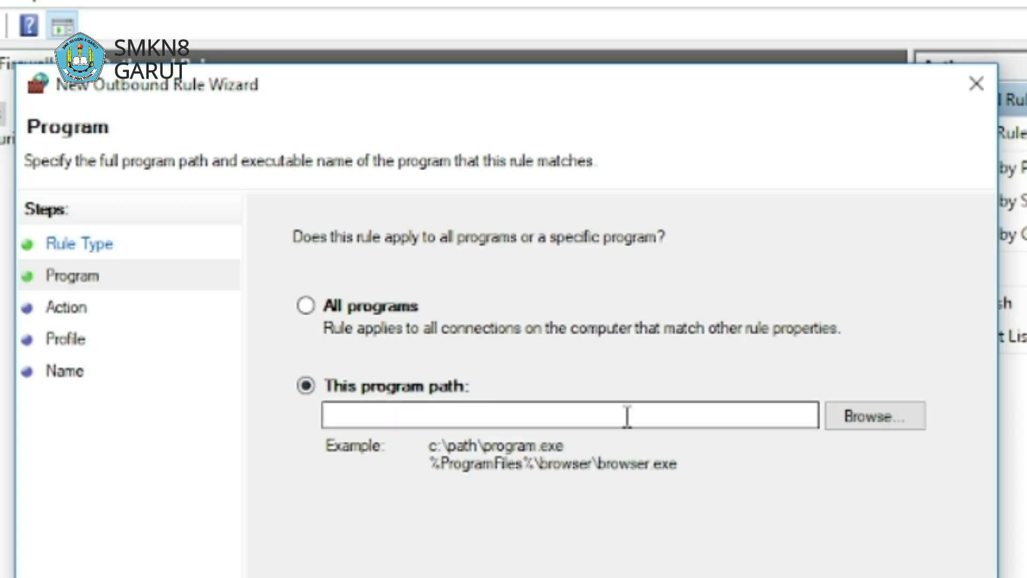
Browse to Program Files (x86)\Google\Chrome\Application on the C: drive and set chrome.exe as the rule's program path
{"action": "left_click", "coordinate": [846, 415]}
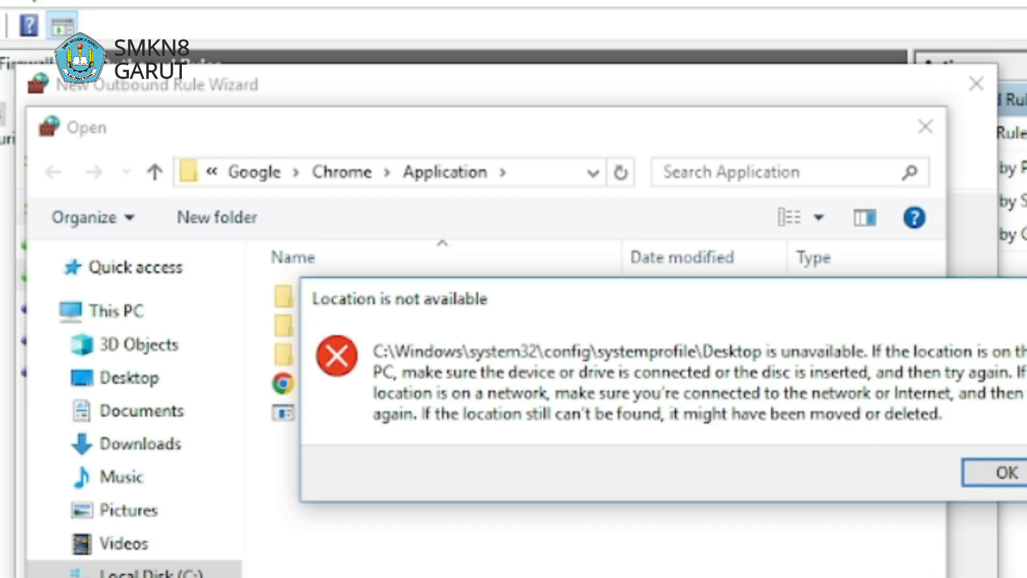
{"action": "left_click", "coordinate": [1000, 472]}
{"action": "scroll", "coordinate": [144, 465], "scroll_direction": "down", "scroll_amount": 1}
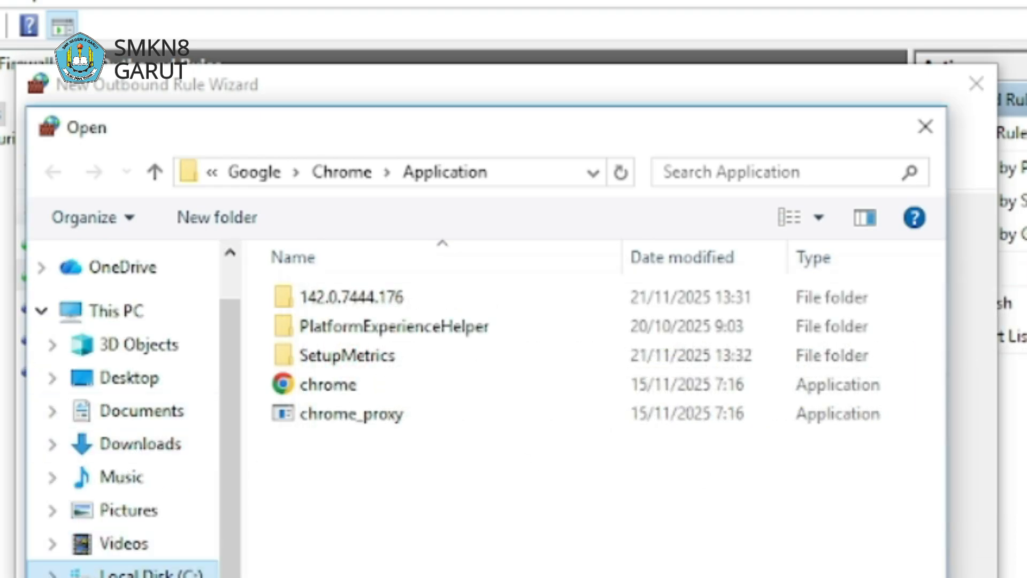
{"action": "left_click", "coordinate": [133, 571]}
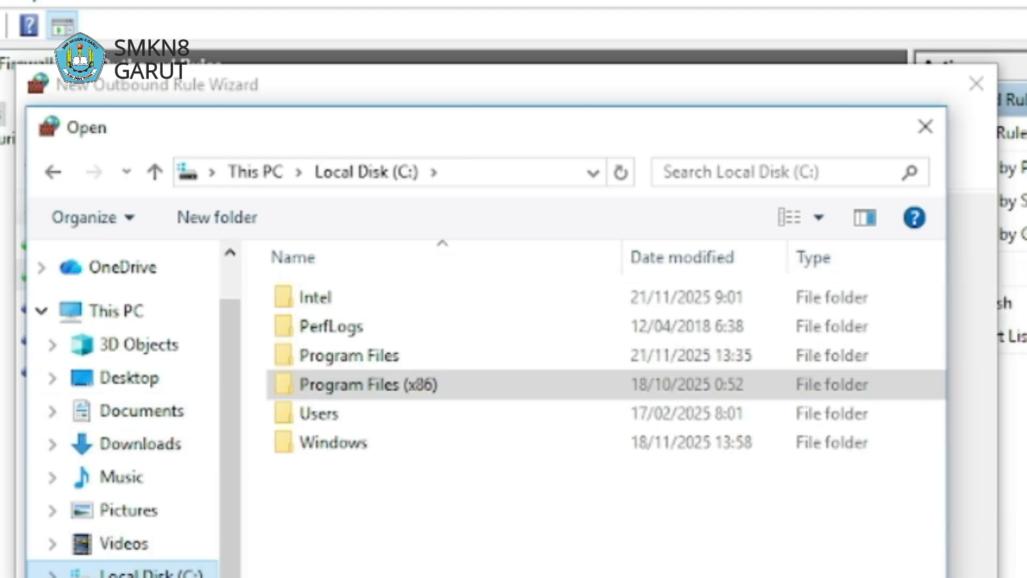
{"action": "double_click", "coordinate": [351, 384]}
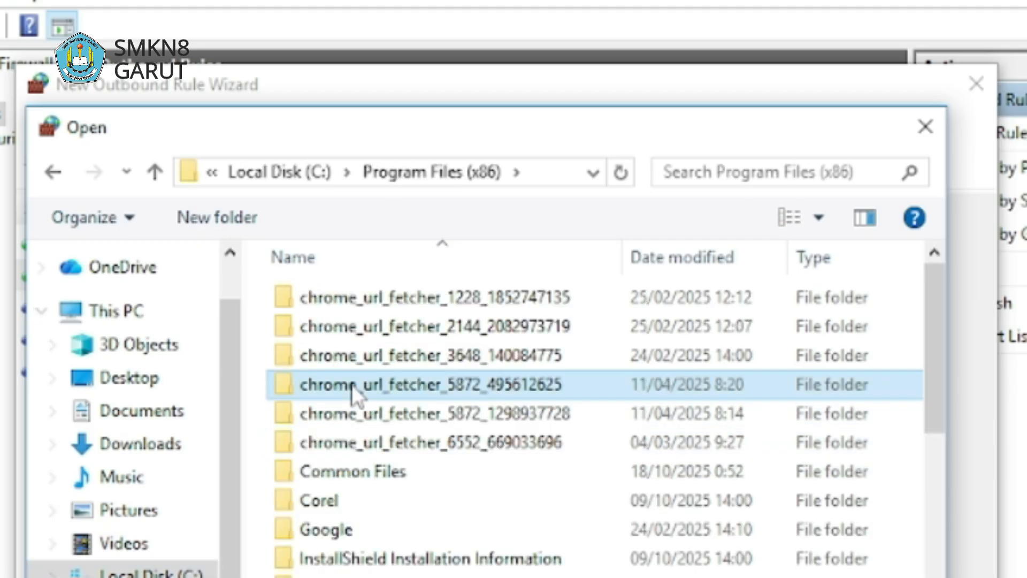
{"action": "left_click", "coordinate": [355, 537]}
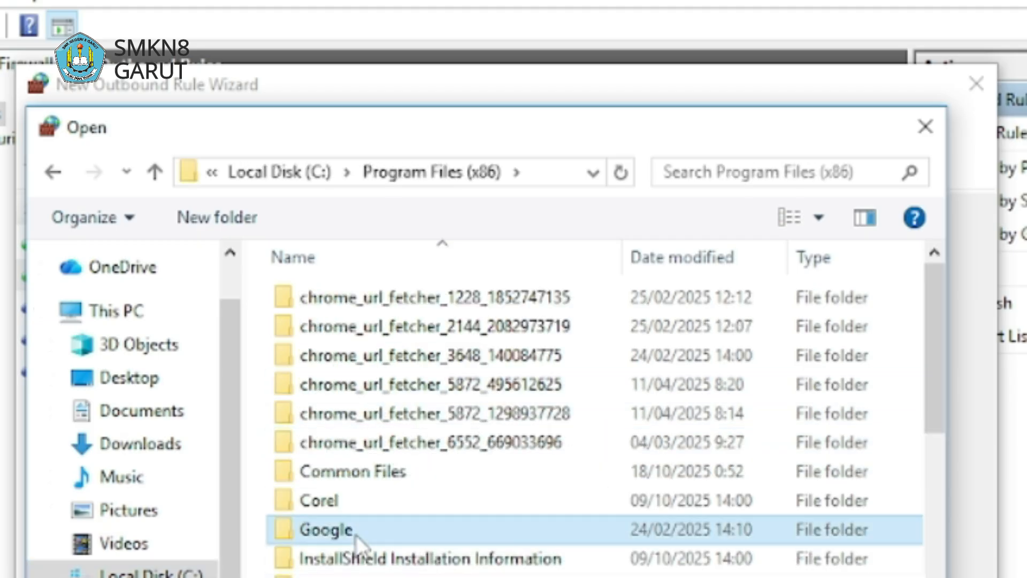
{"action": "double_click", "coordinate": [356, 535]}
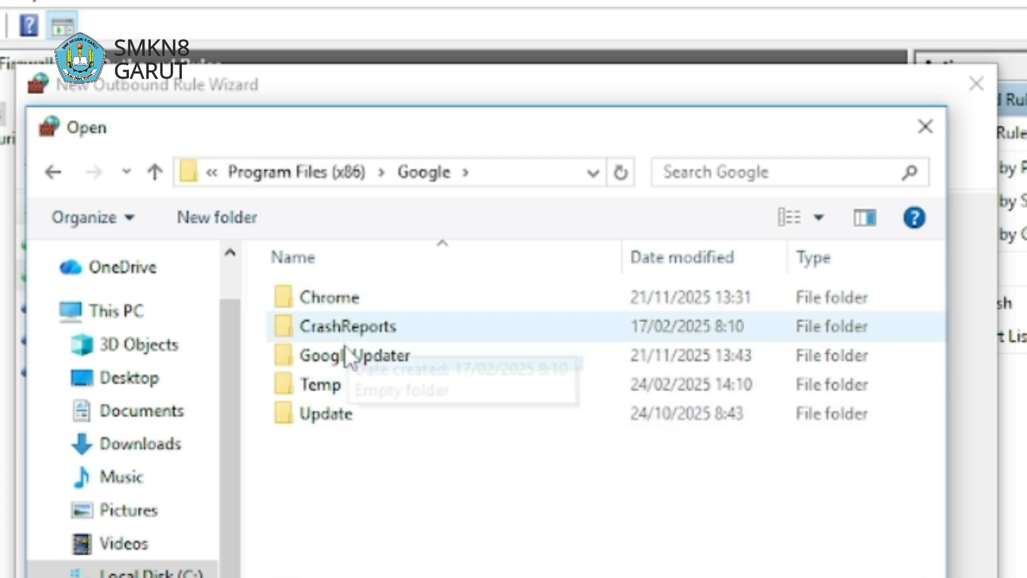
{"action": "double_click", "coordinate": [333, 302]}
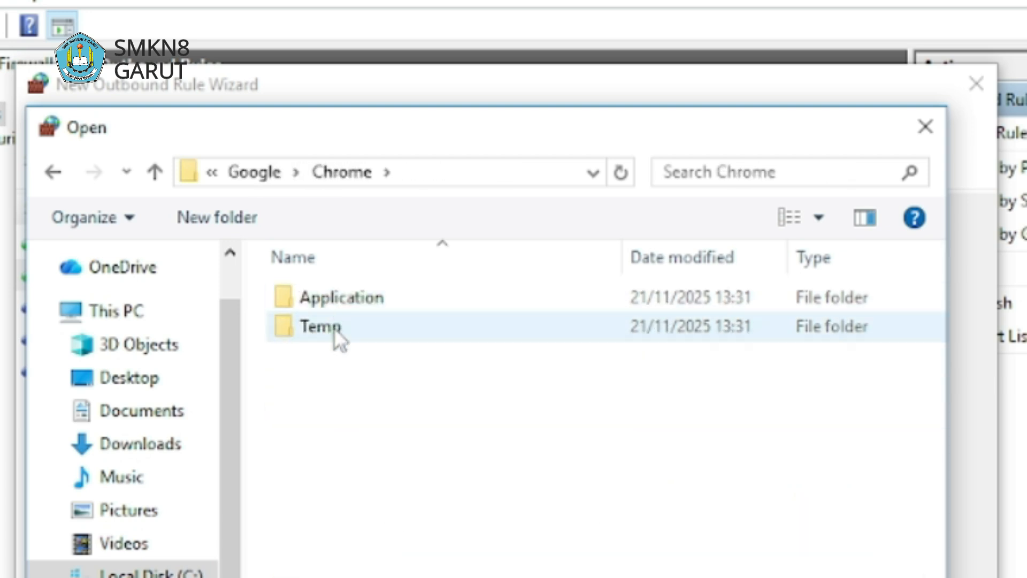
{"action": "double_click", "coordinate": [341, 302]}
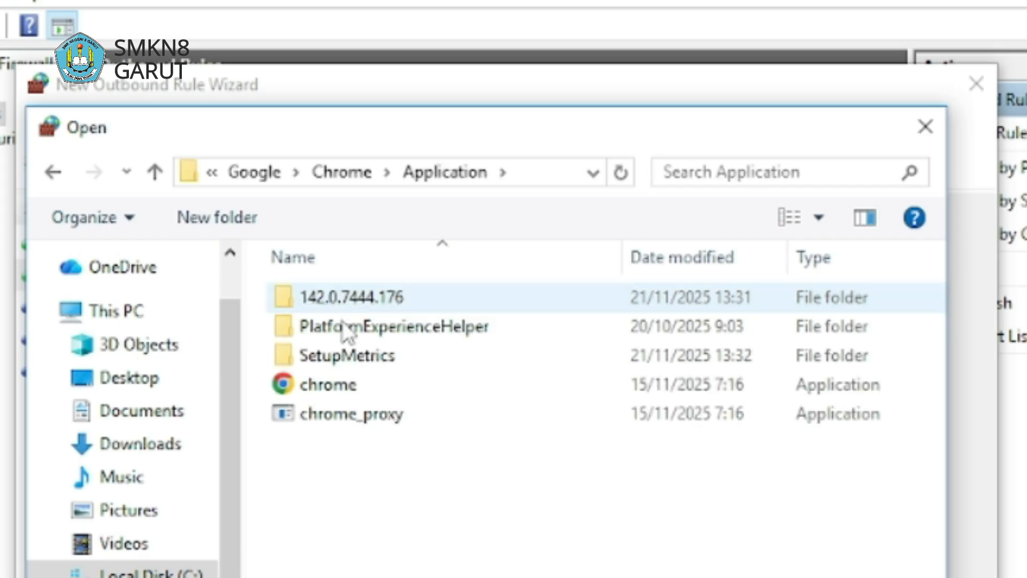
{"action": "left_click", "coordinate": [404, 391]}
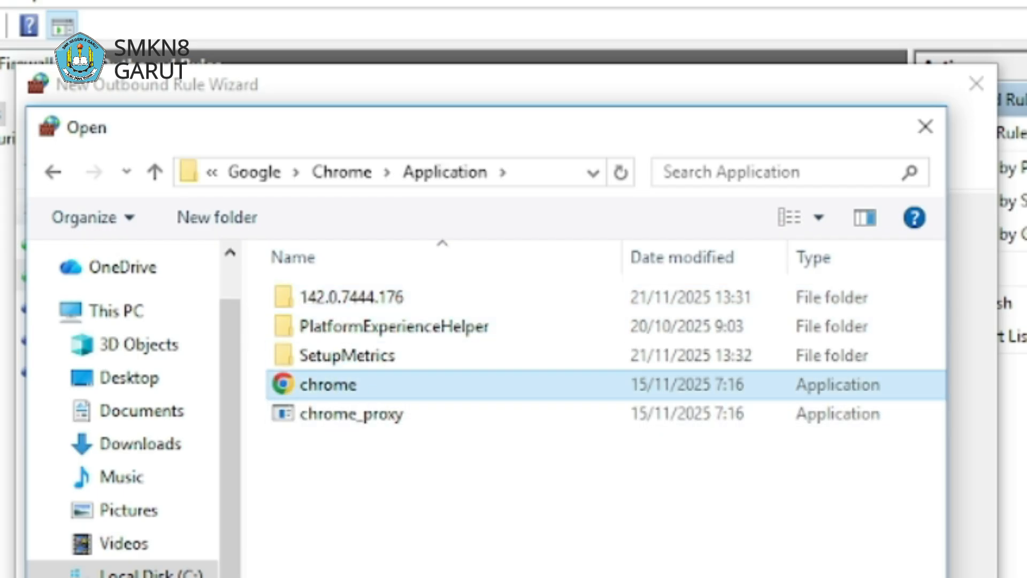
{"action": "key", "text": "Return"}
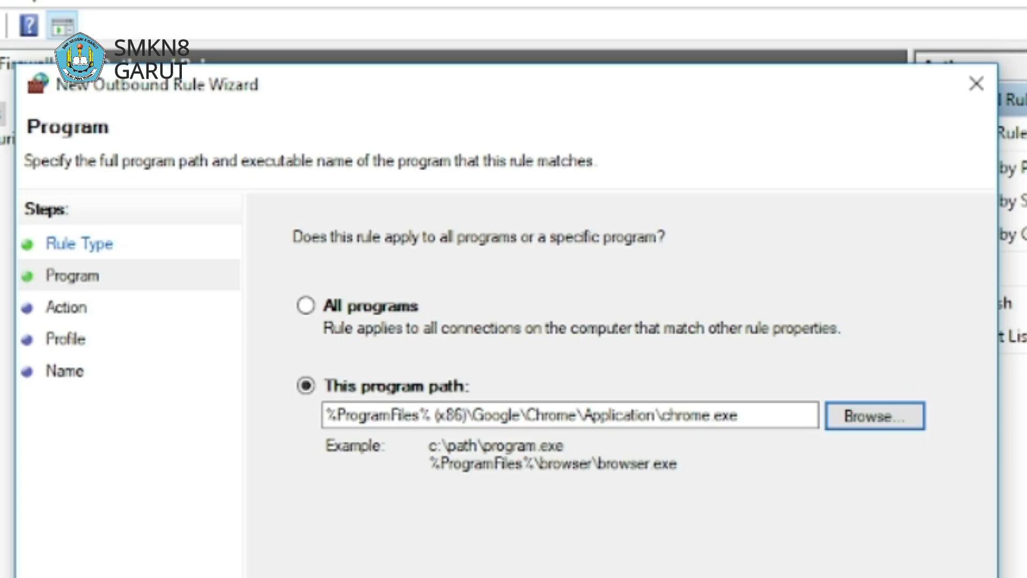
Keep Block the connection and the Domain, Private and Public profiles, name the rule "latihan unbound" and finish creating it
{"action": "key", "text": "alt+n"}
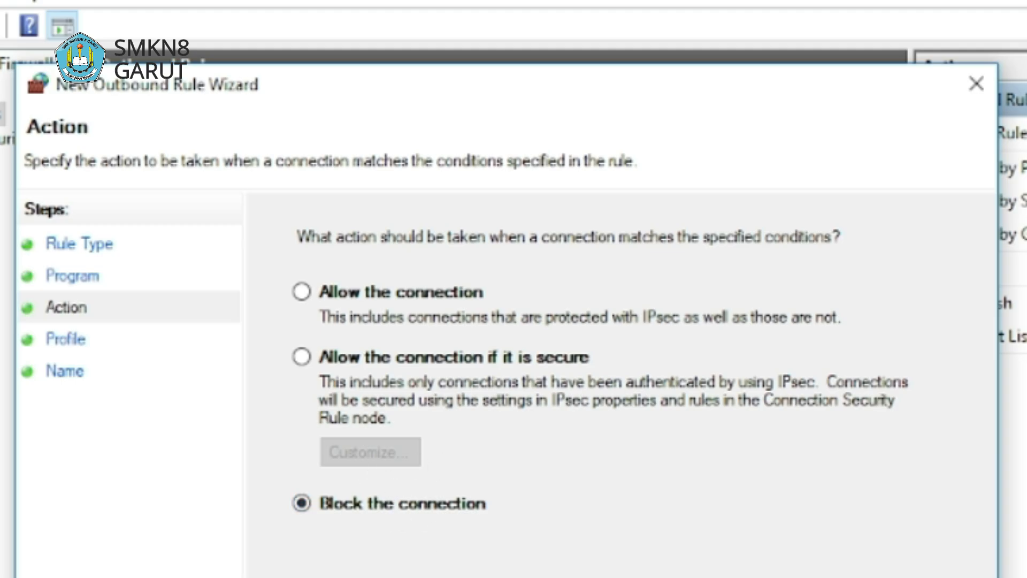
{"action": "left_click", "coordinate": [803, 577]}
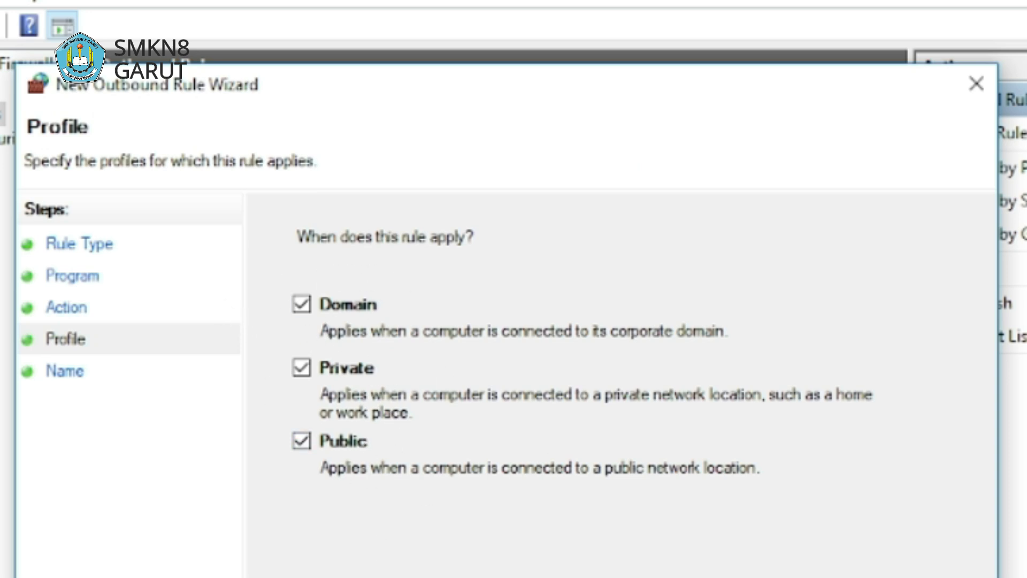
{"action": "left_click", "coordinate": [802, 577]}
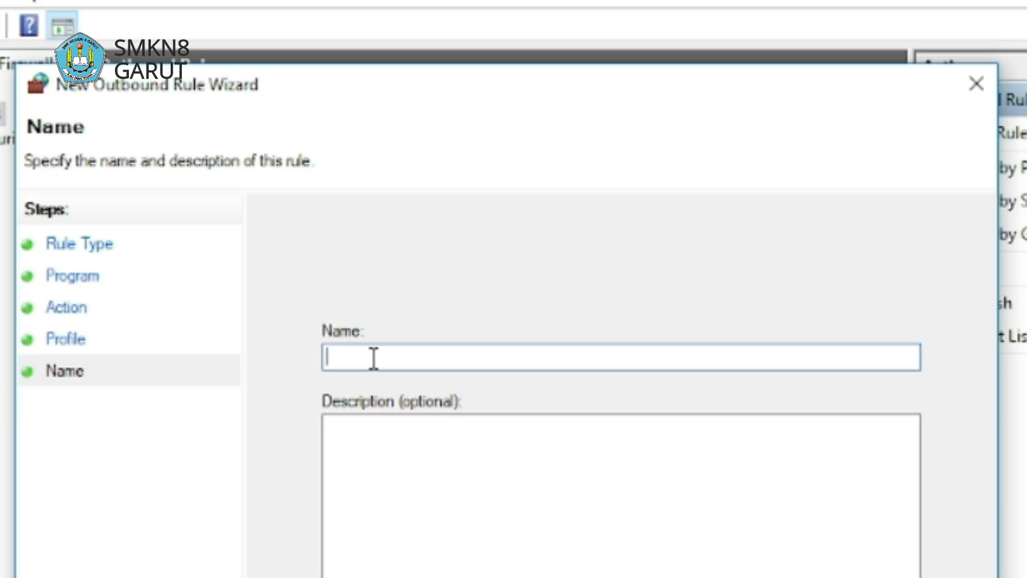
{"action": "type", "text": "Crome"}
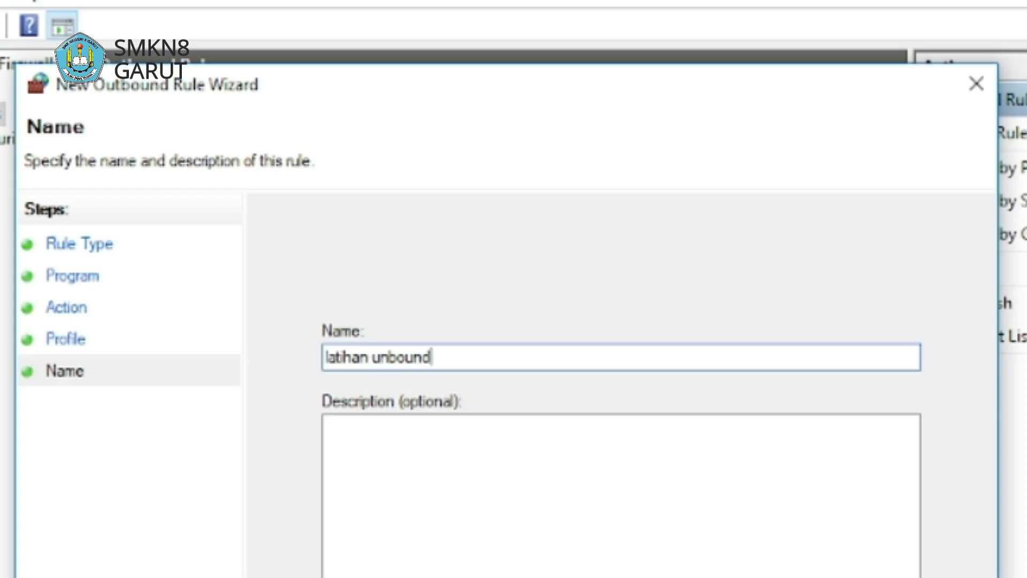
{"action": "left_click", "coordinate": [440, 528]}
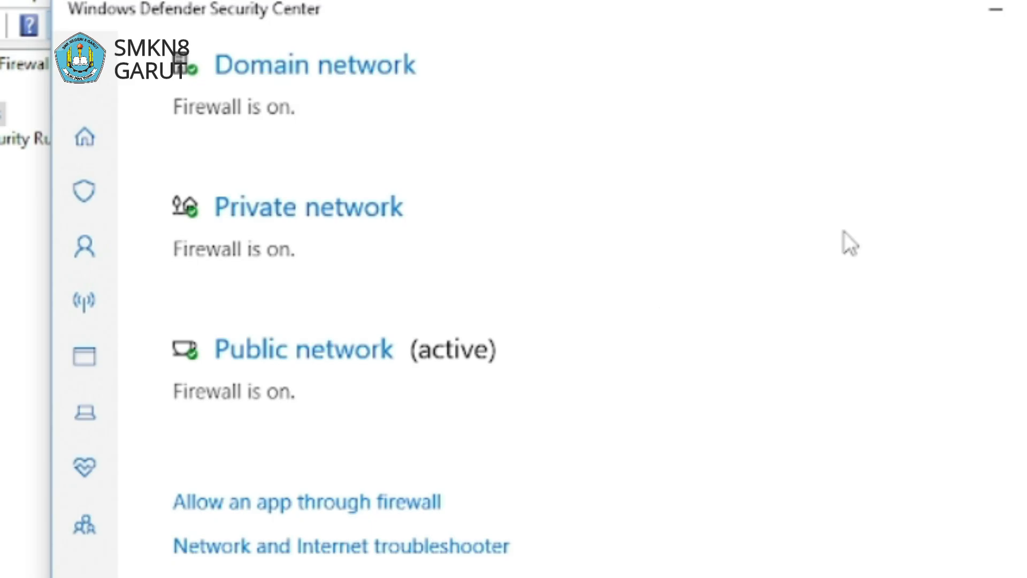
Dismiss the Windows Defender Security Center window and check the "latihan unbound" rule in the Outbound Rules list
{"action": "key", "text": "alt+F4"}
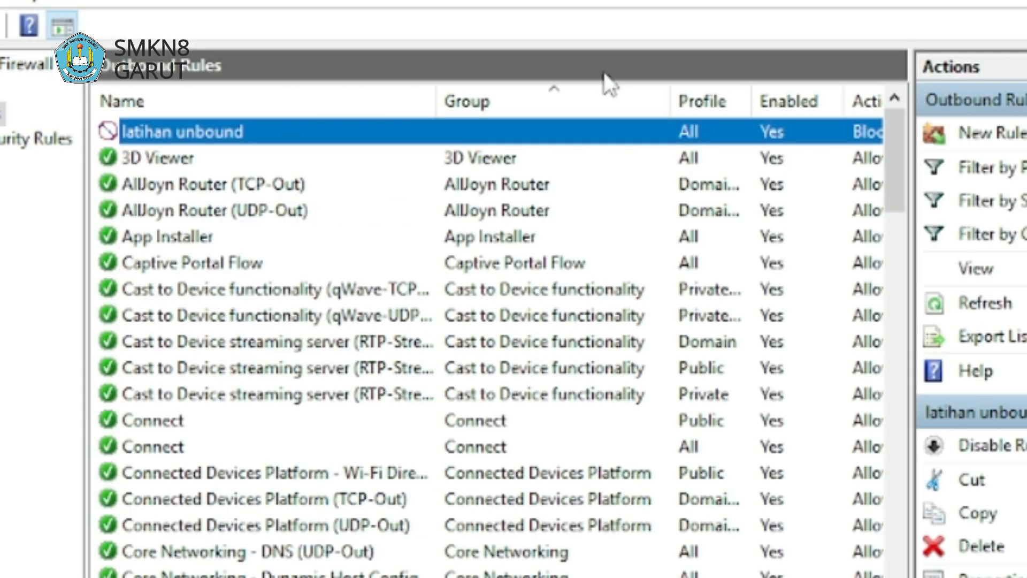
{"action": "left_click", "coordinate": [2, 114]}
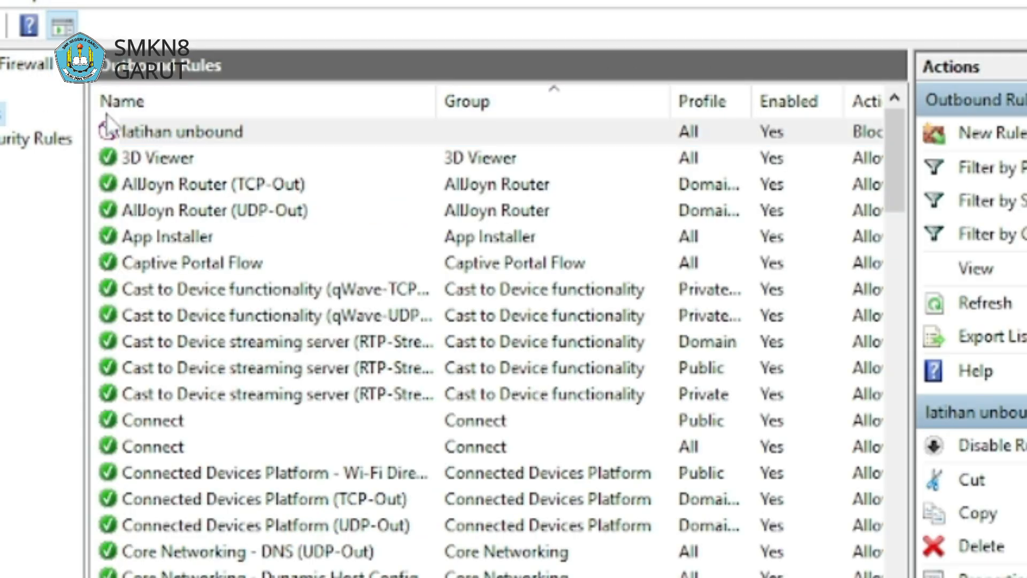
{"action": "left_click", "coordinate": [148, 132]}
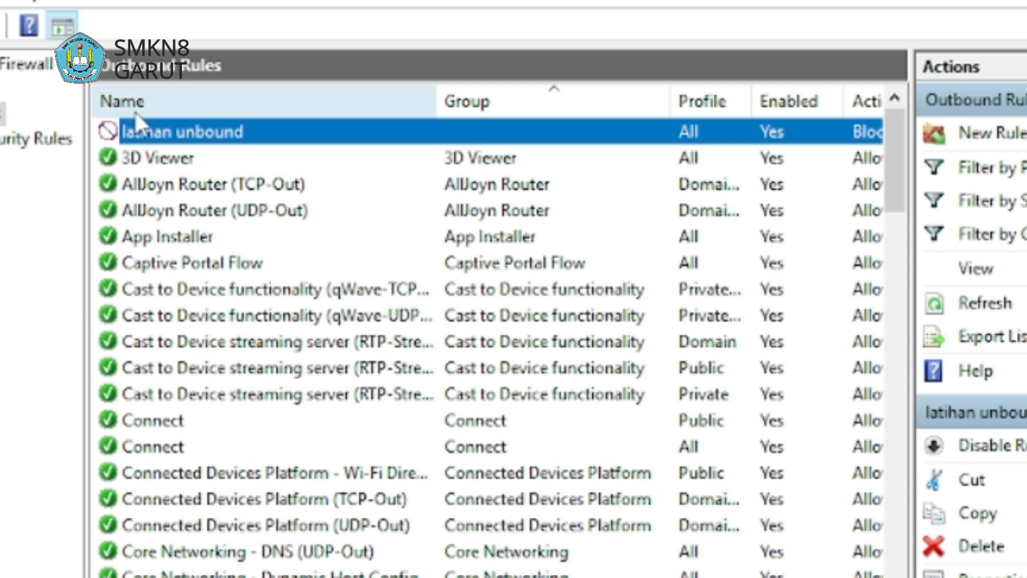
{"action": "left_click", "coordinate": [234, 160]}
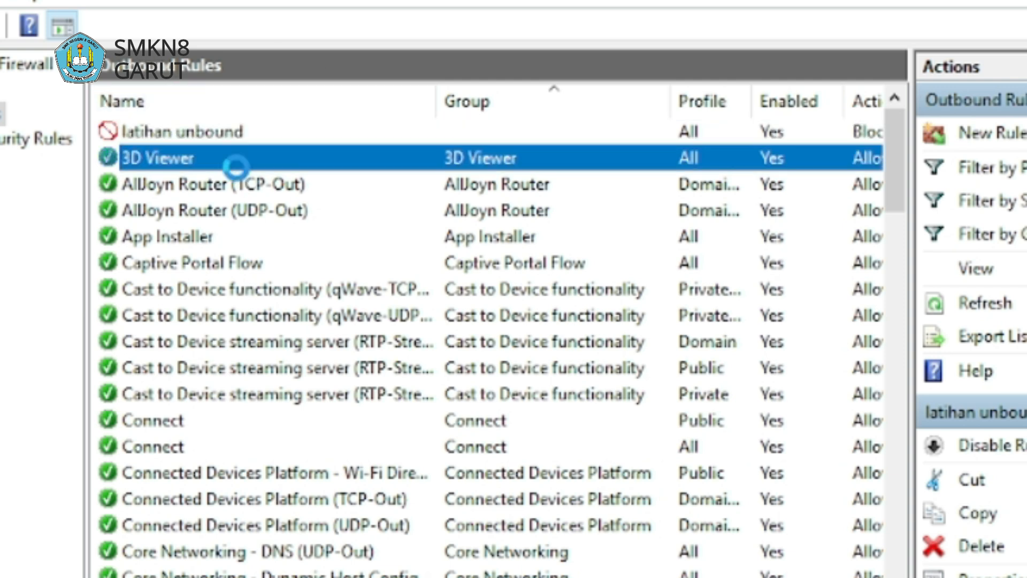
{"action": "left_click", "coordinate": [212, 136]}
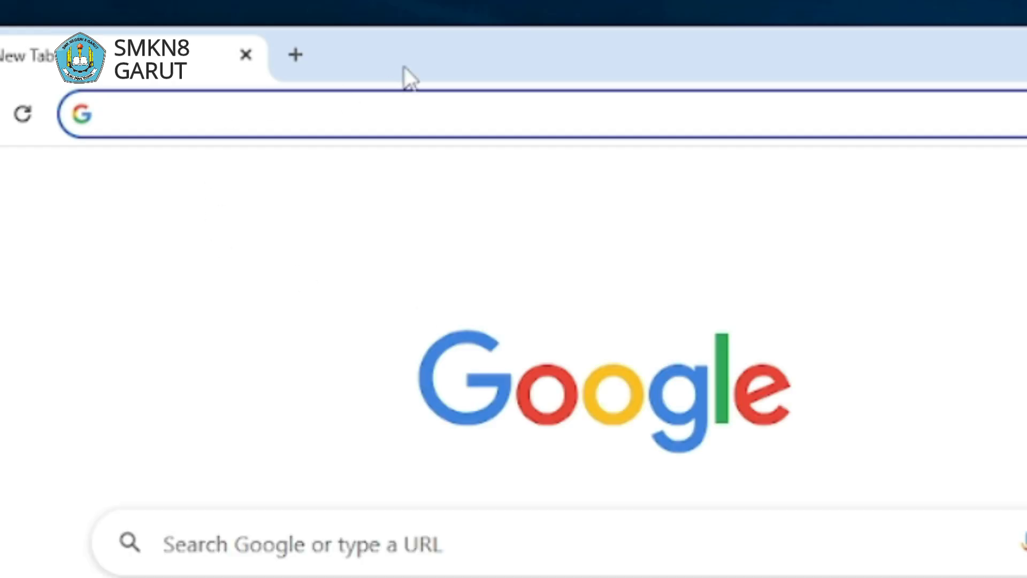
Switch to Google Chrome and search for "youtube" to test the outbound block
{"action": "left_click", "coordinate": [338, 126]}
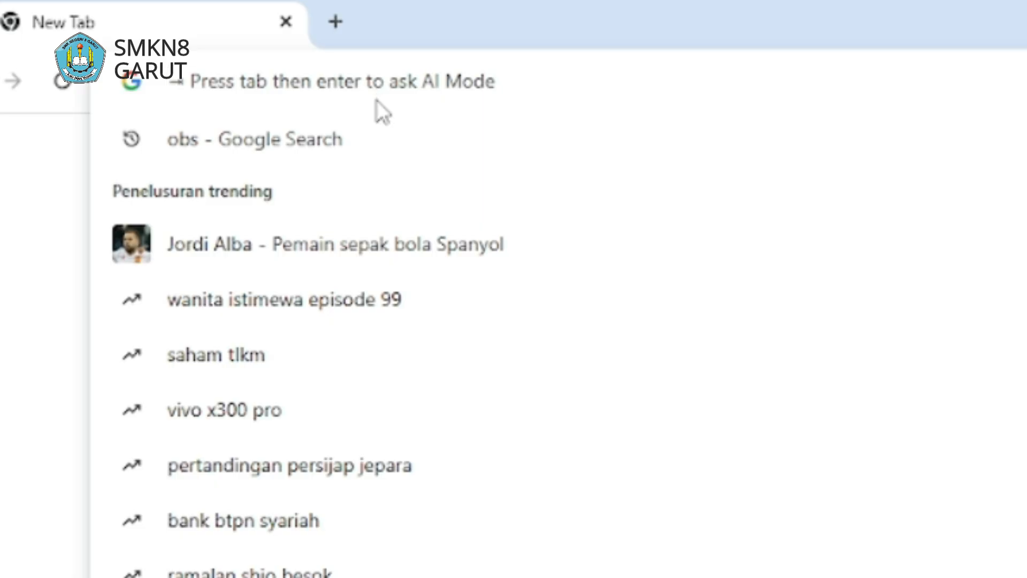
{"action": "type", "text": "youtube"}
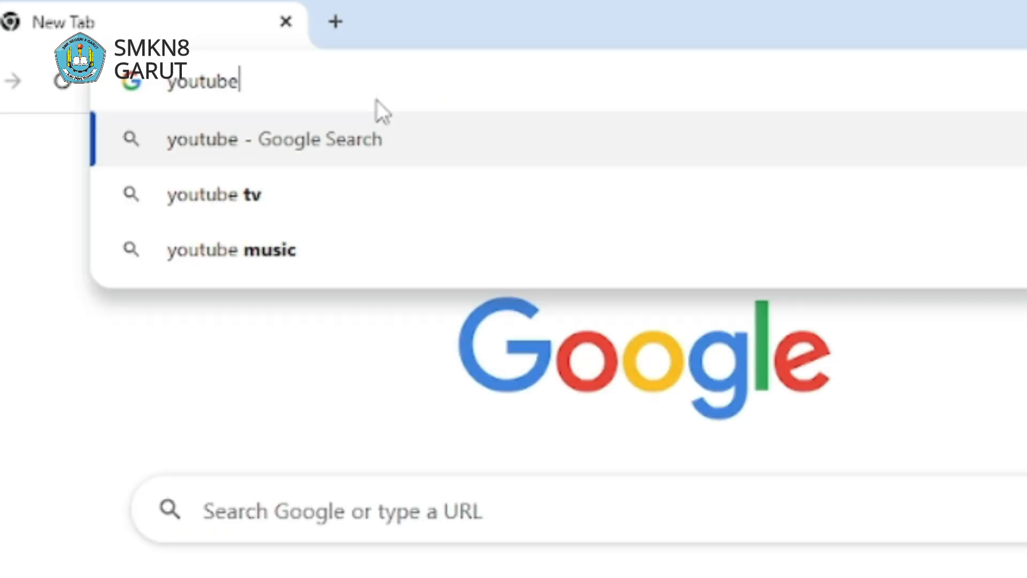
{"action": "key", "text": "Return"}
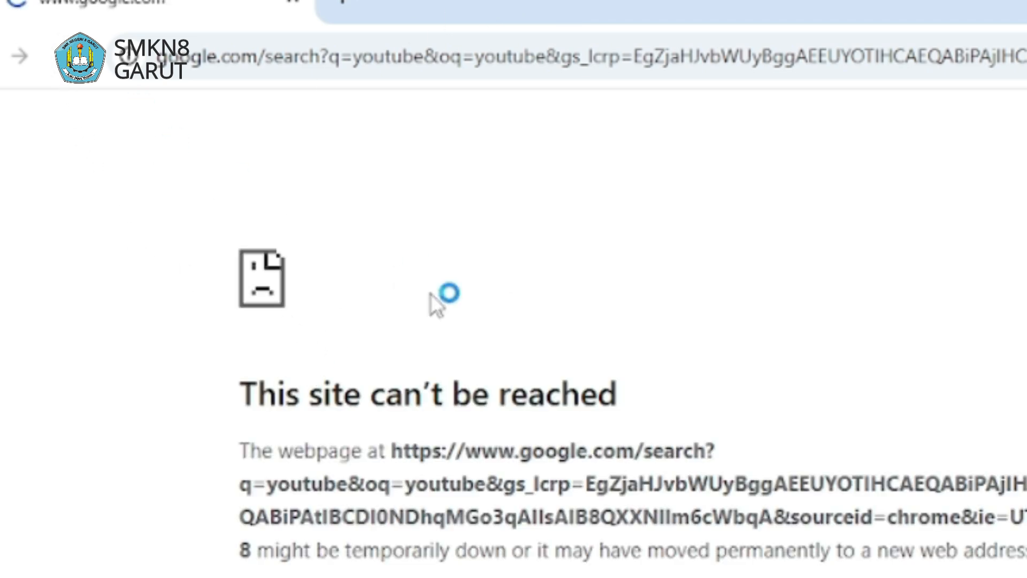
Search for "yt" in a new Chrome tab and check both search tabs to retest the outbound block
{"action": "left_click", "coordinate": [343, 4]}
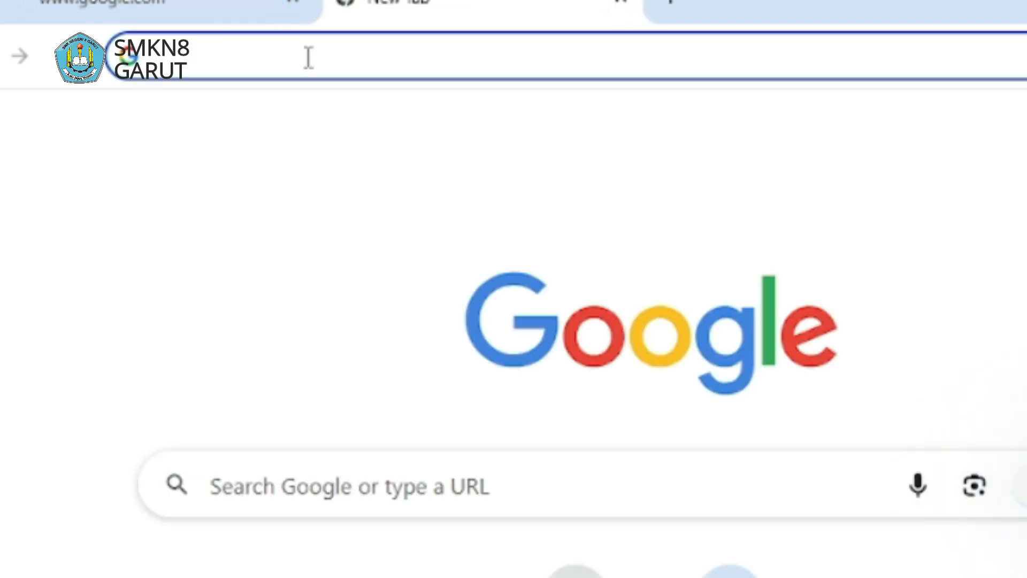
{"action": "type", "text": "yt"}
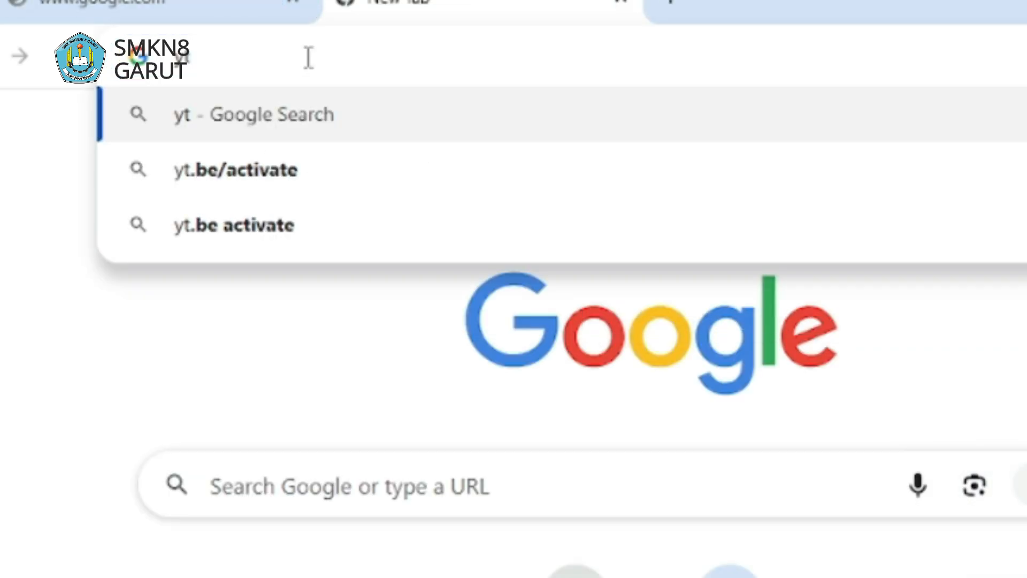
{"action": "key", "text": "Return"}
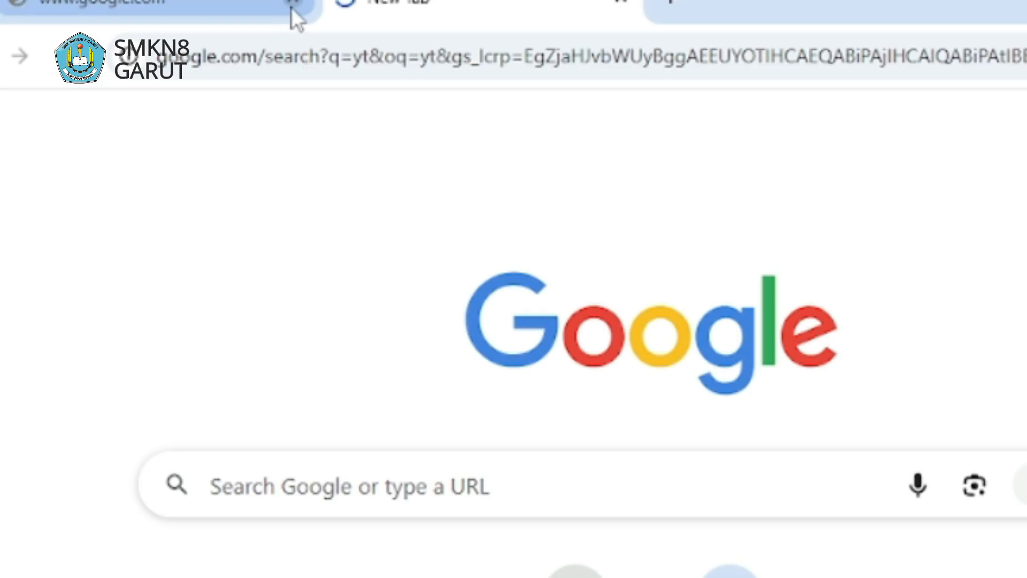
{"action": "left_click", "coordinate": [218, 13]}
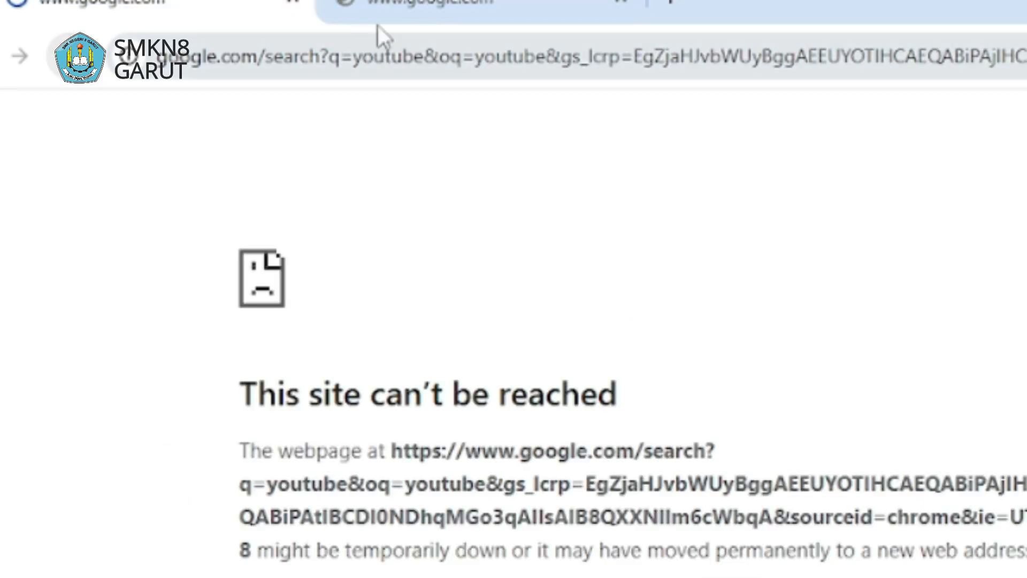
{"action": "left_click", "coordinate": [393, 21]}
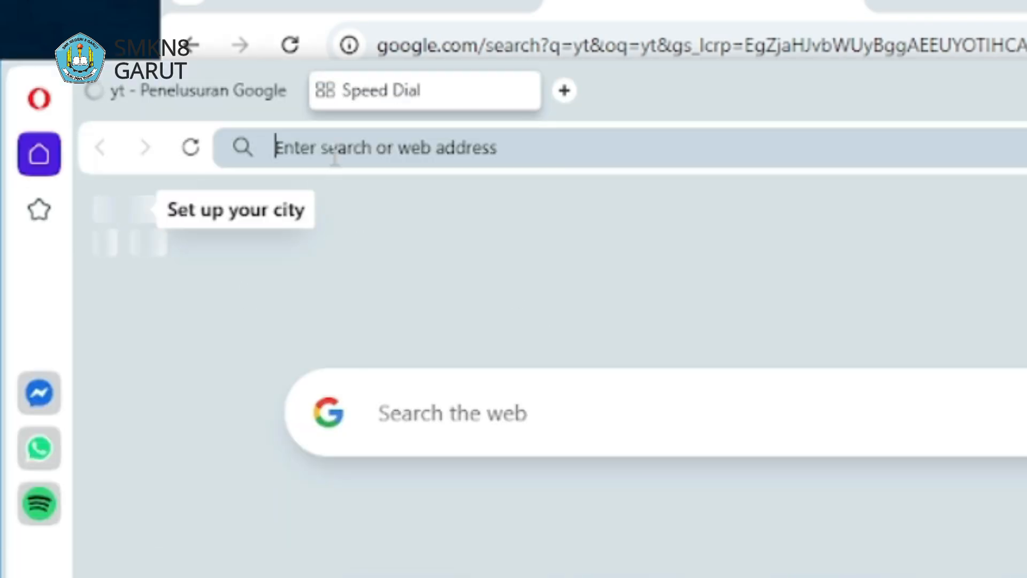
Switch to Opera, search for "yt" and open the YouTube result to compare access with the blocked browser
{"action": "type", "text": "yt"}
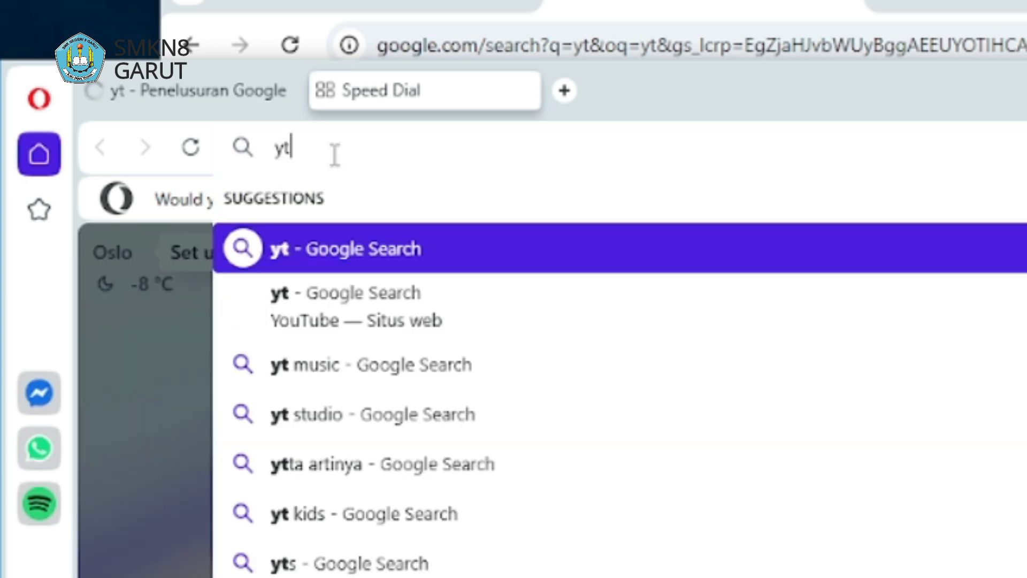
{"action": "key", "text": "Return"}
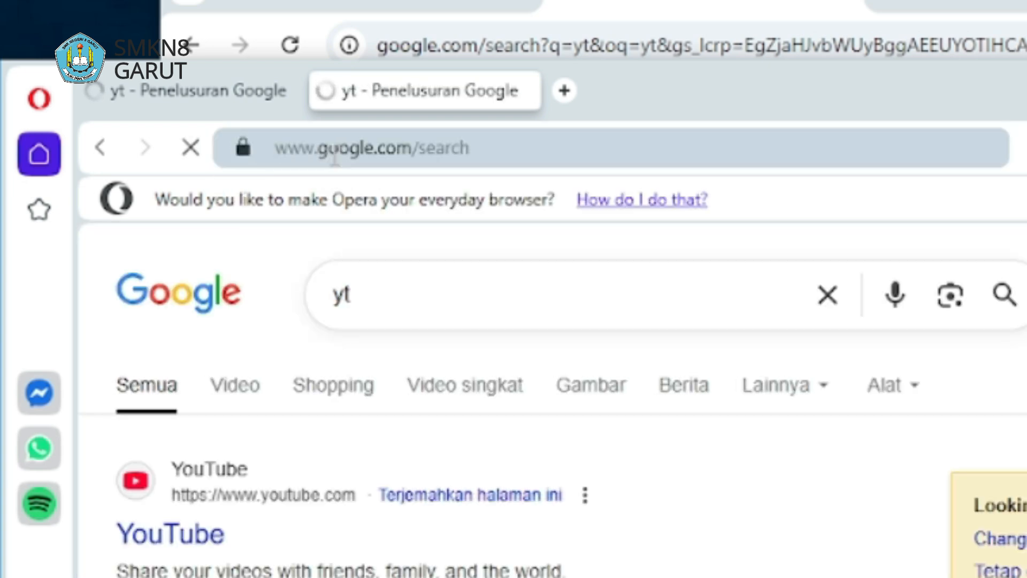
{"action": "left_click", "coordinate": [206, 521]}
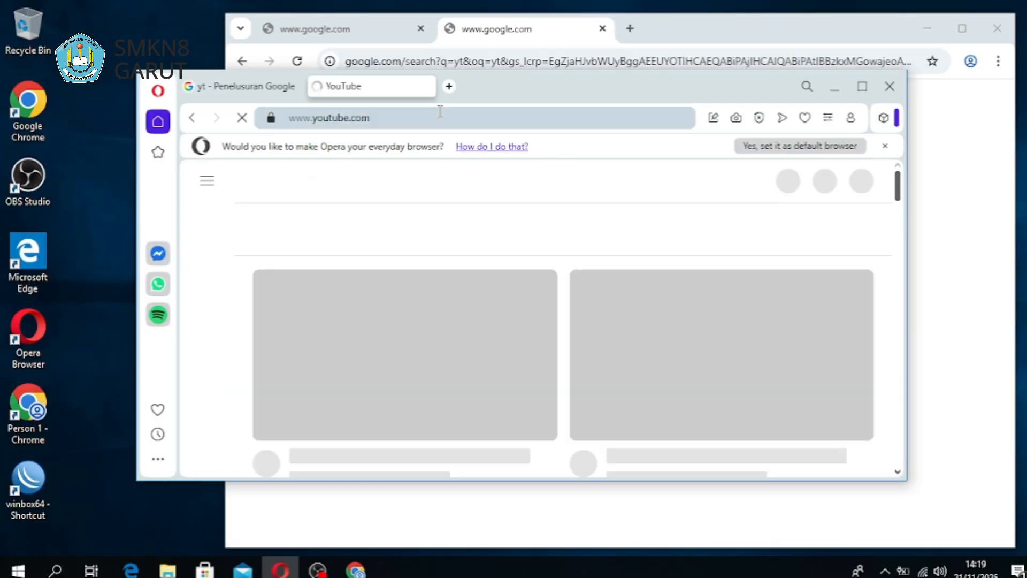
{"action": "left_click_drag", "start_coordinate": [790, 100], "coordinate": [747, 99]}
{"action": "left_click_drag", "start_coordinate": [554, 98], "coordinate": [550, 97]}
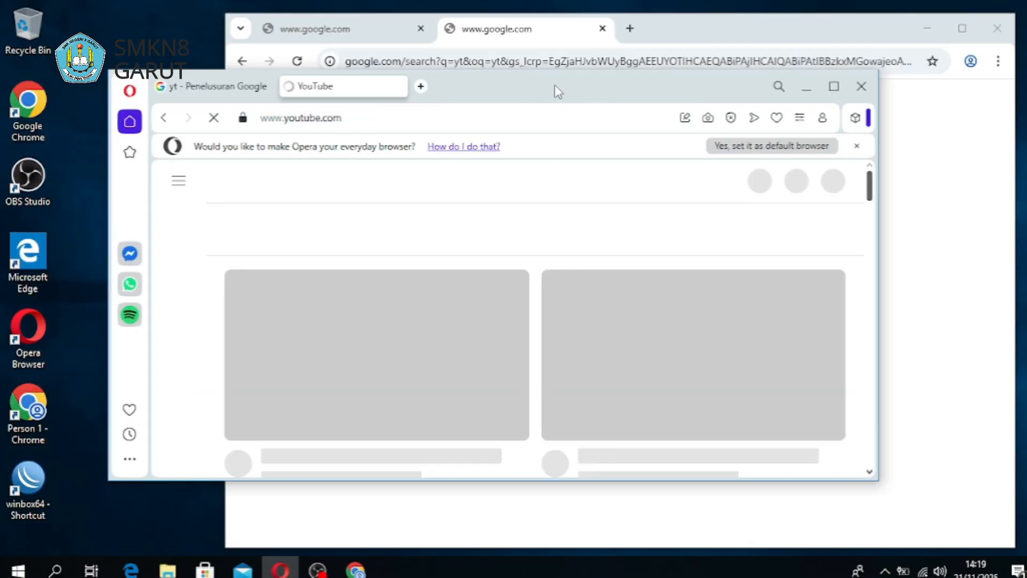
Quit Opera, confirming the closing of its tabs, and close the Chrome window
{"action": "left_click", "coordinate": [860, 85]}
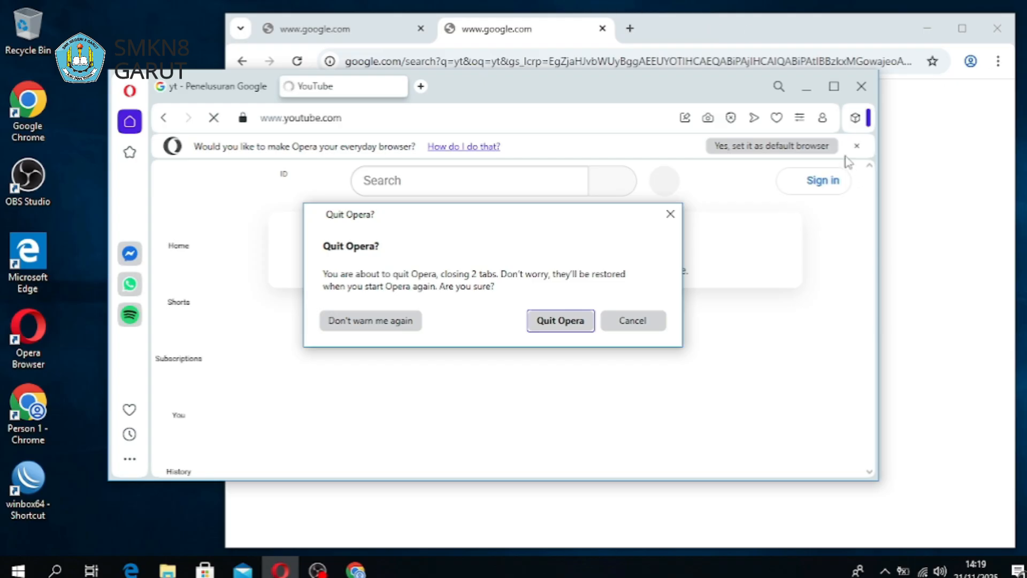
{"action": "left_click", "coordinate": [670, 214]}
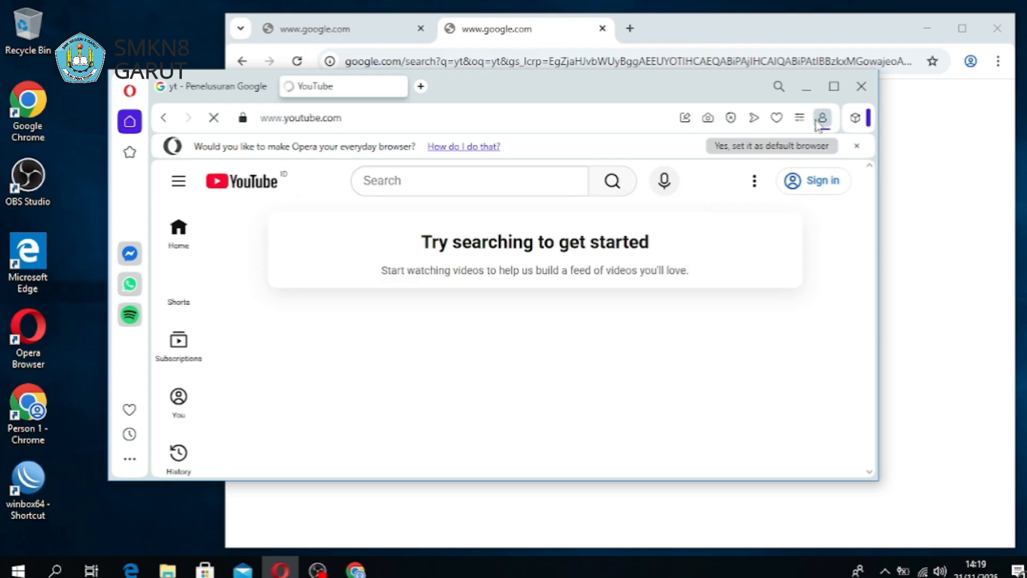
{"action": "left_click", "coordinate": [861, 86]}
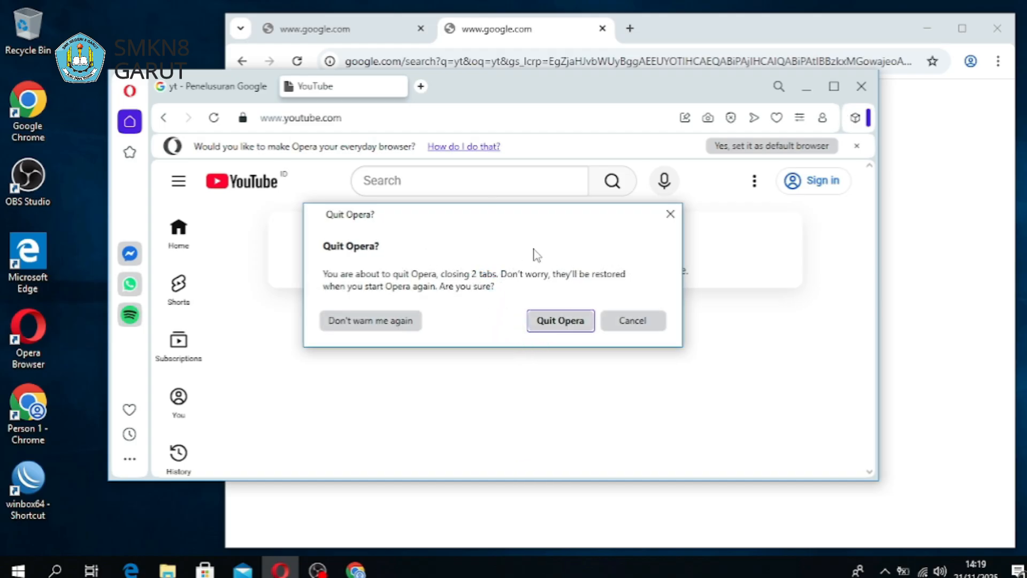
{"action": "left_click", "coordinate": [670, 214]}
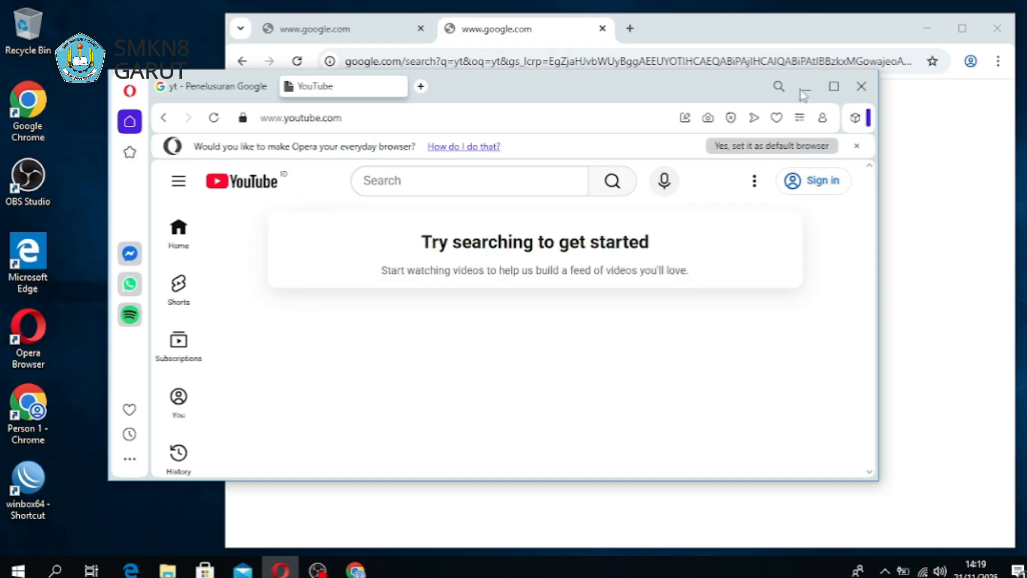
{"action": "left_click", "coordinate": [861, 86]}
{"action": "left_click", "coordinate": [562, 328]}
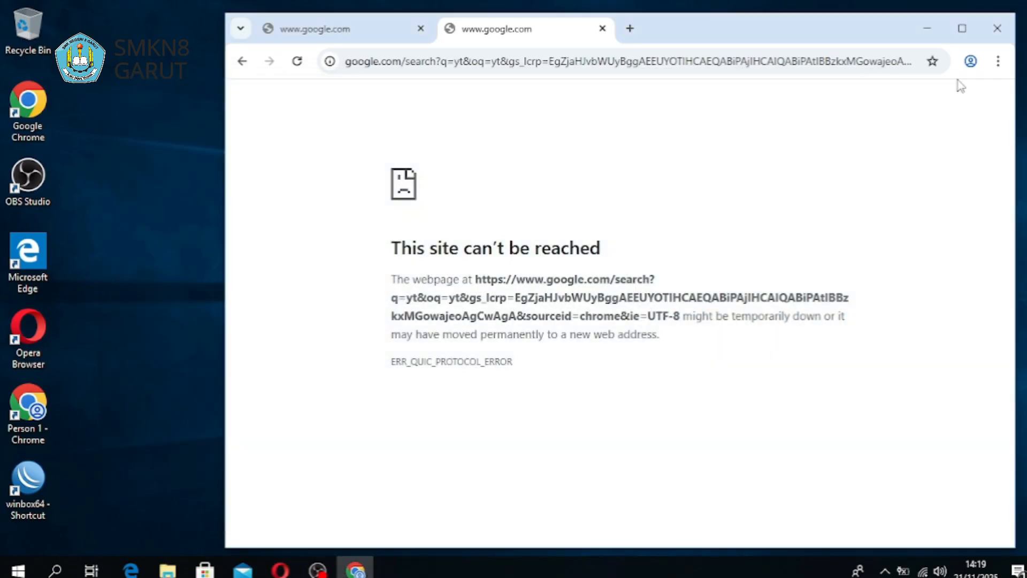
{"action": "left_click", "coordinate": [993, 32]}
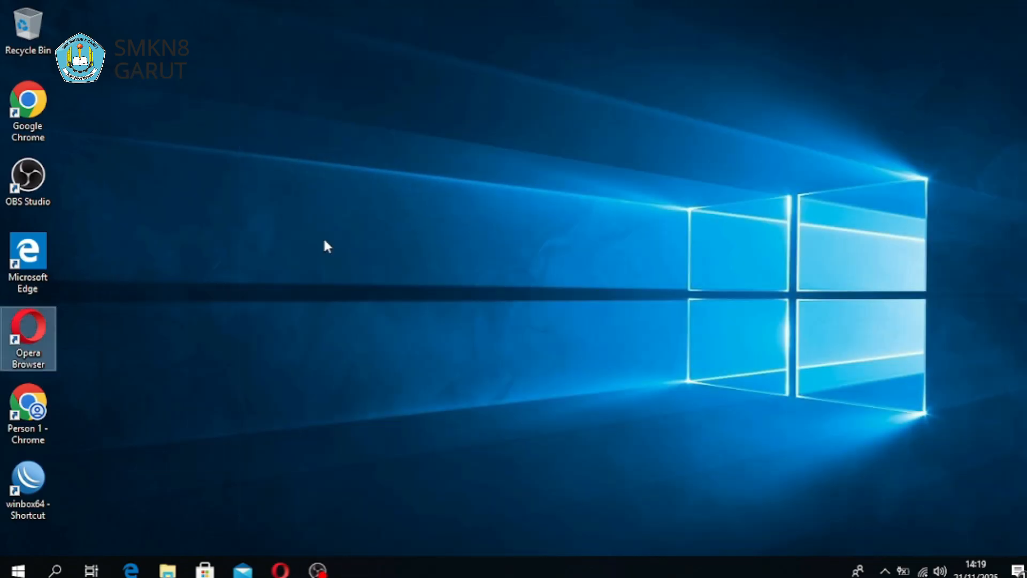
Open Firewall & network protection from a Windows search for "fi" and launch its Advanced settings
{"action": "key", "text": "super"}
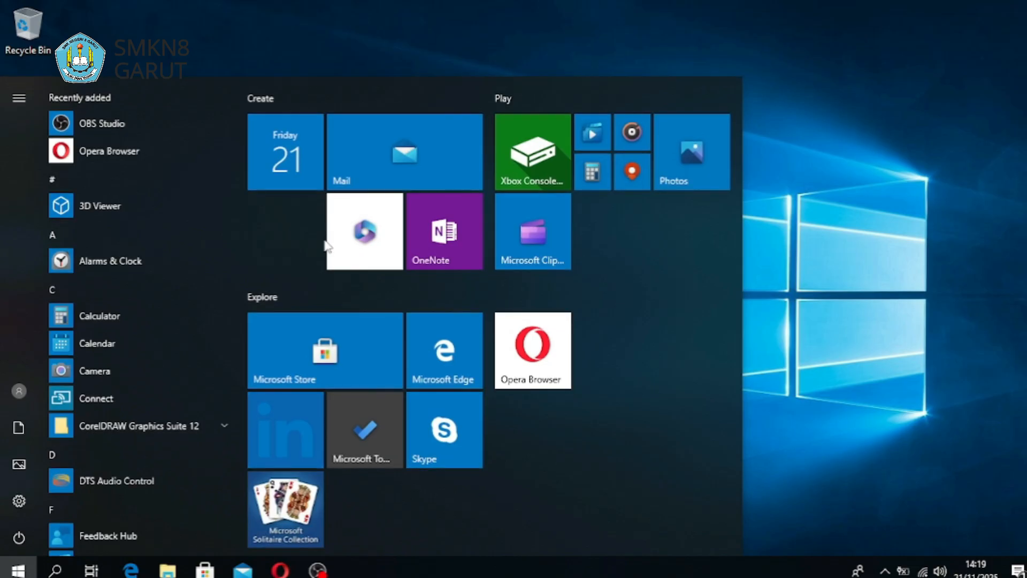
{"action": "type", "text": "fi"}
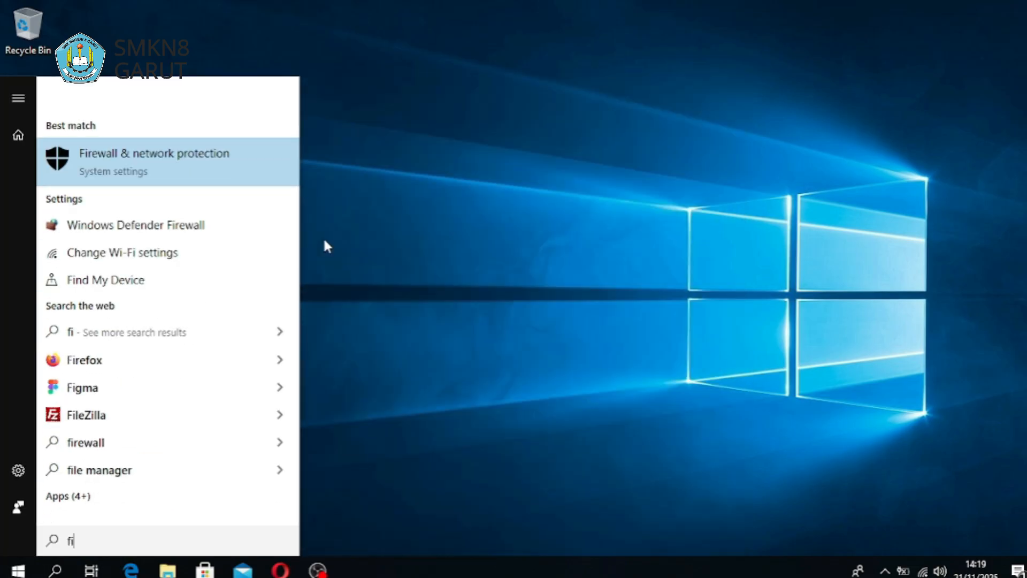
{"action": "key", "text": "Return"}
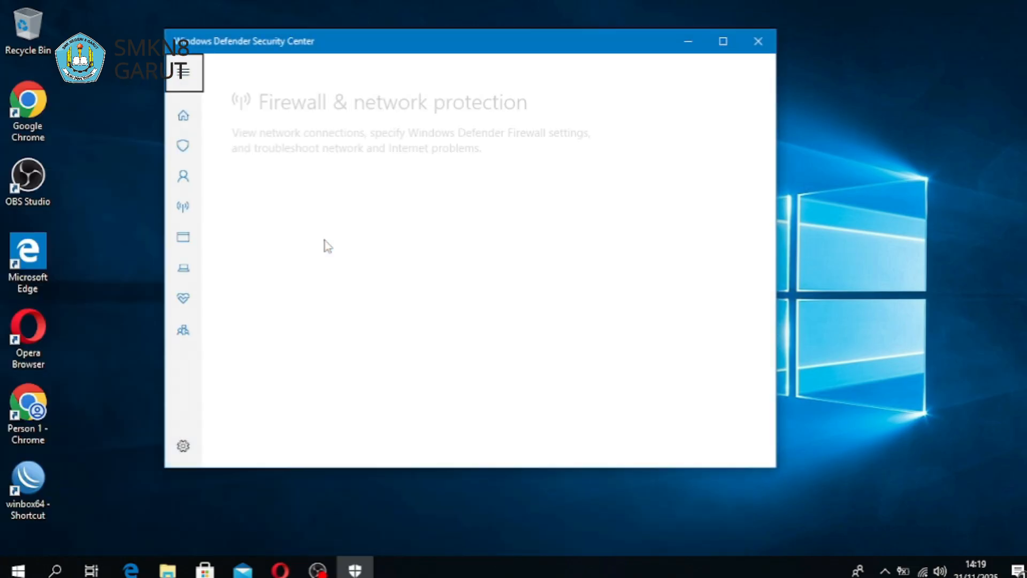
{"action": "left_click", "coordinate": [324, 241]}
{"action": "scroll", "coordinate": [452, 213], "scroll_direction": "down", "scroll_amount": 3}
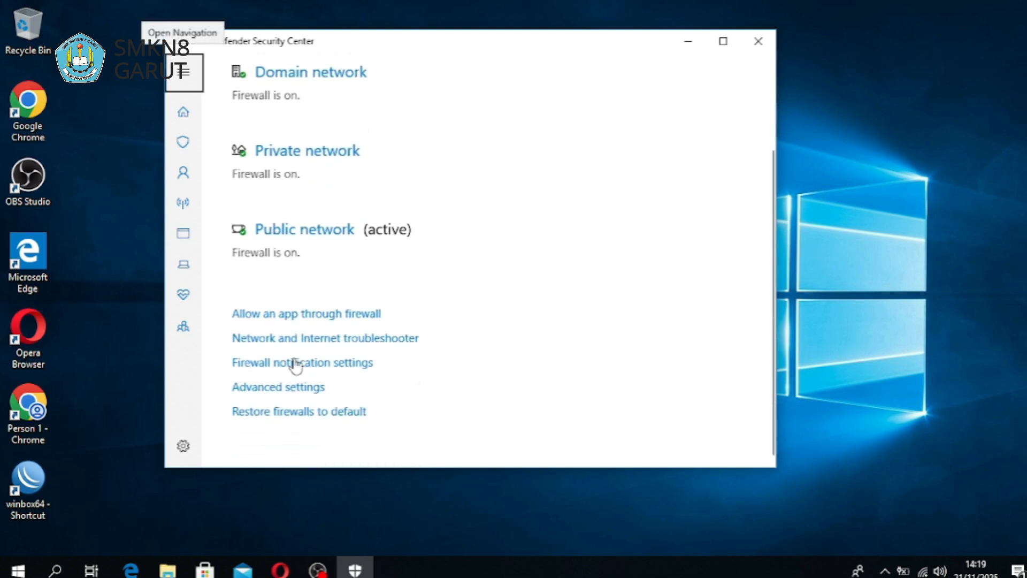
{"action": "left_click", "coordinate": [287, 391]}
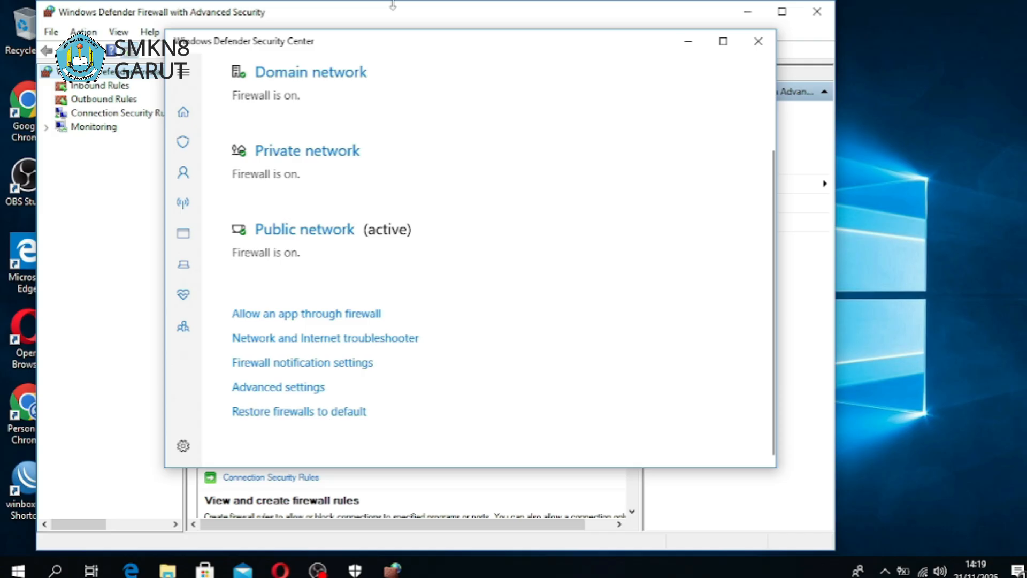
Delete the "latihan unbound" rule from the Outbound Rules and confirm the deletion
{"action": "left_click", "coordinate": [110, 100]}
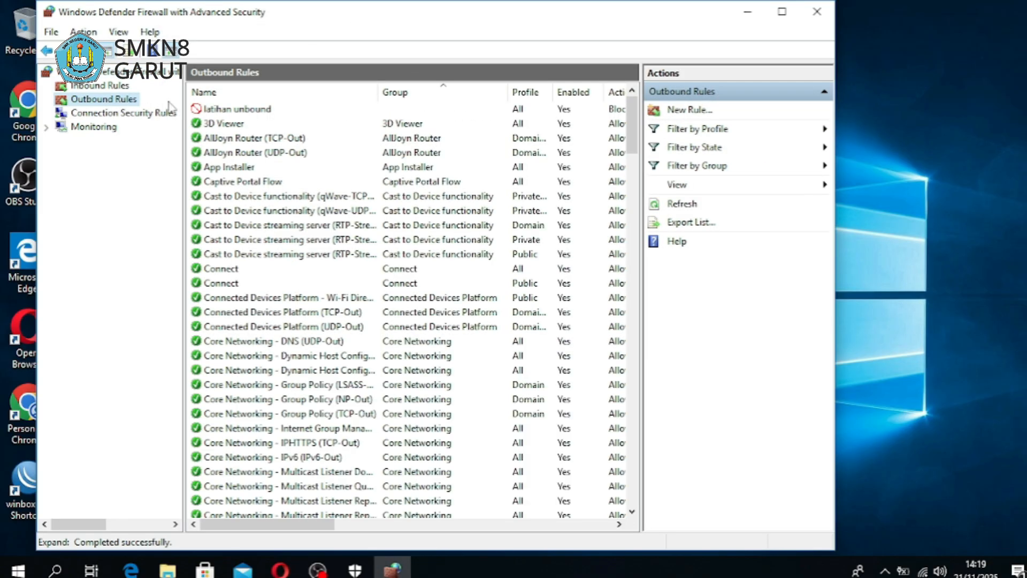
{"action": "left_click", "coordinate": [207, 109]}
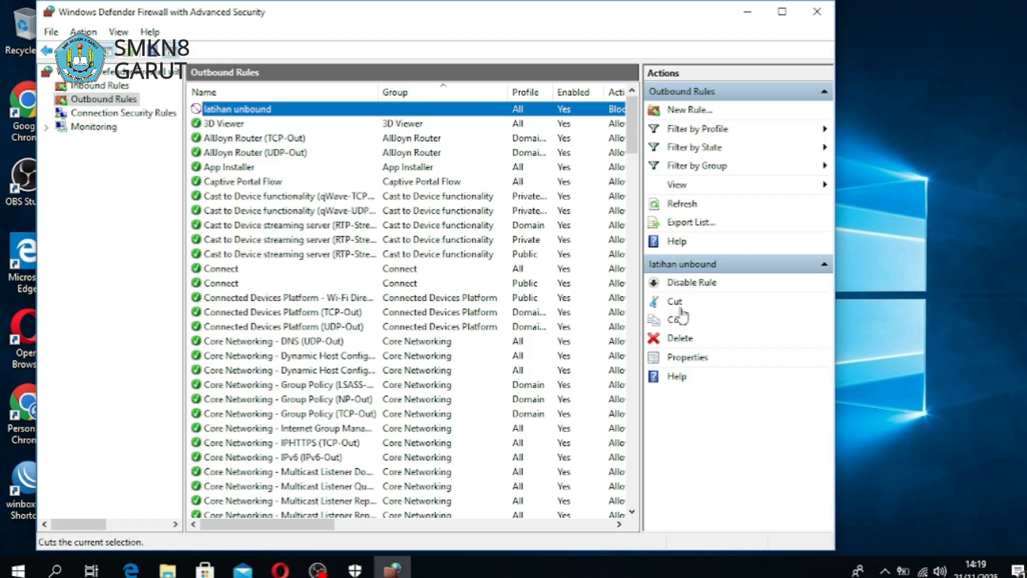
{"action": "left_click", "coordinate": [680, 338]}
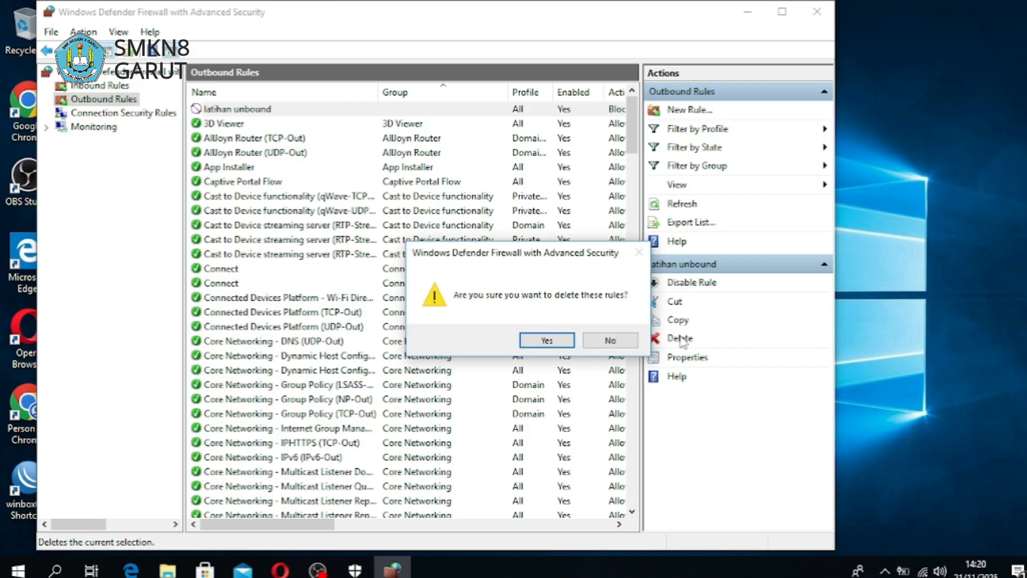
{"action": "left_click", "coordinate": [551, 341]}
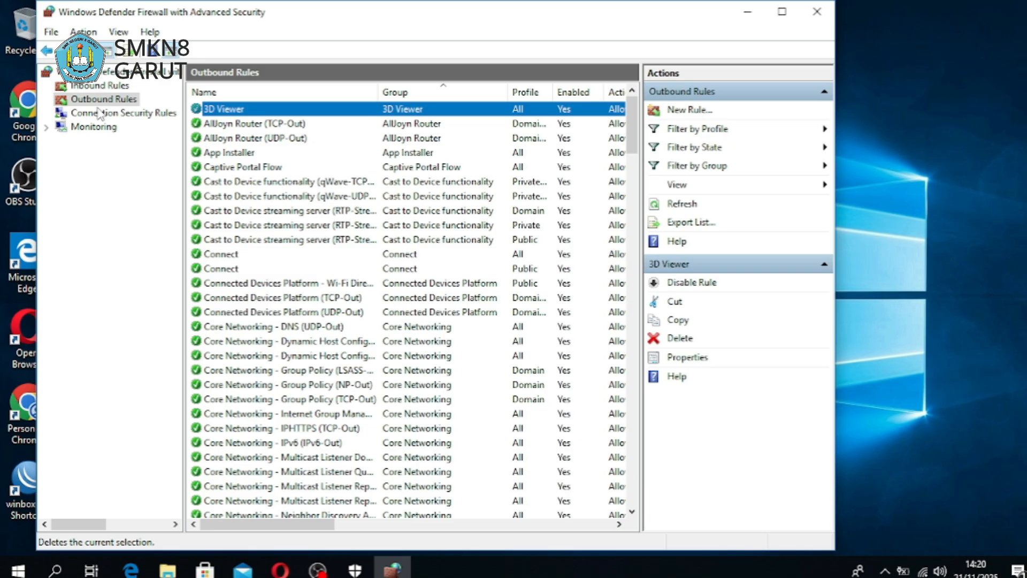
Launch Google Chrome, search for "yt" and open YouTube to test access without the block rule, closing the browser when done
{"action": "left_click_drag", "start_coordinate": [501, 30], "coordinate": [594, 24]}
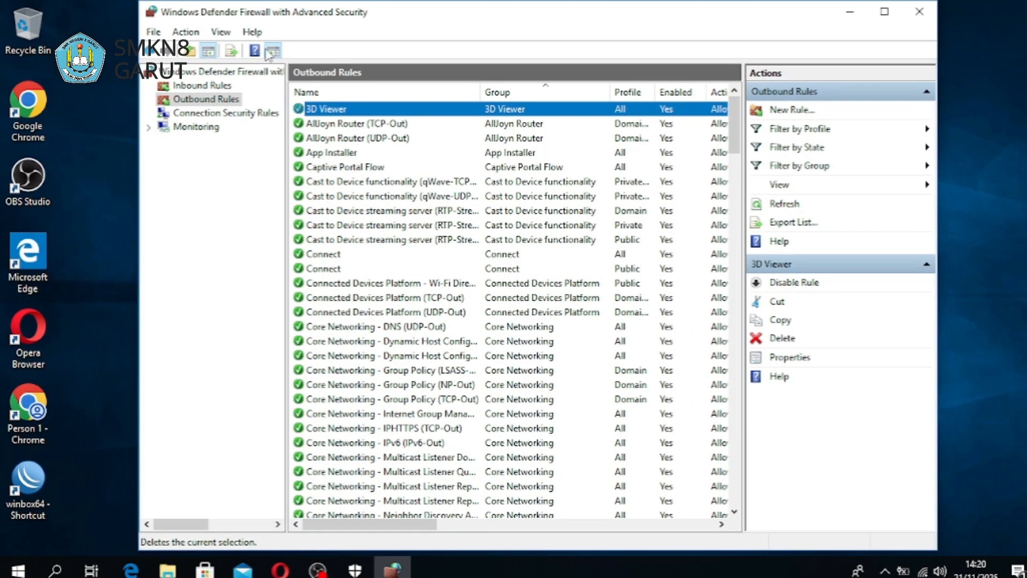
{"action": "double_click", "coordinate": [46, 97]}
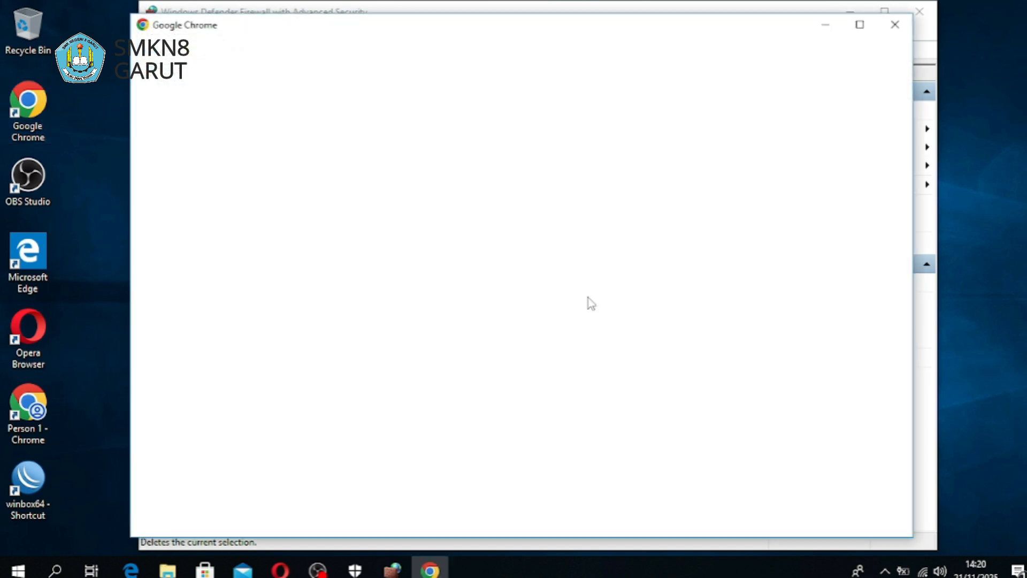
{"action": "left_click", "coordinate": [705, 318]}
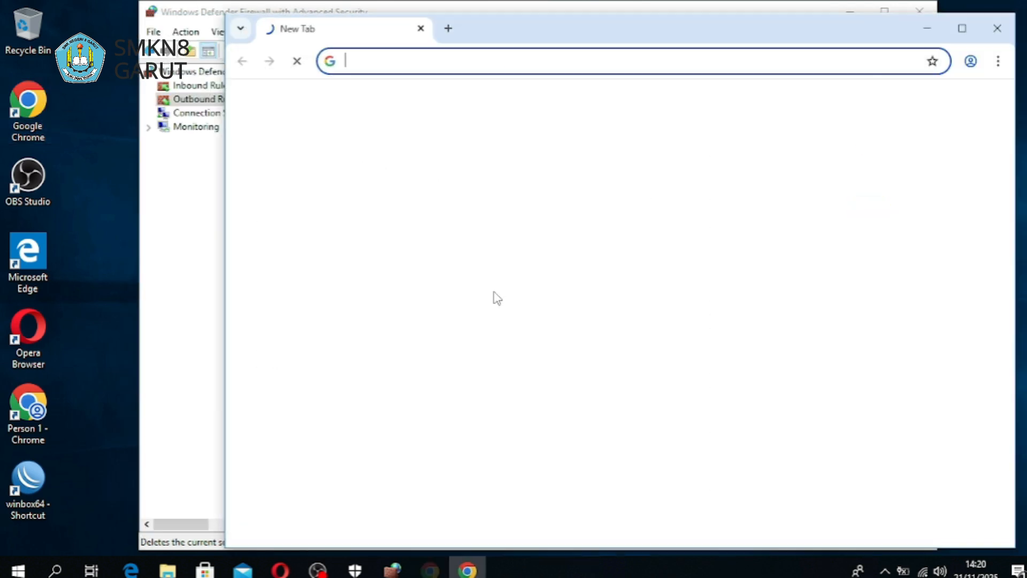
{"action": "type", "text": "yt"}
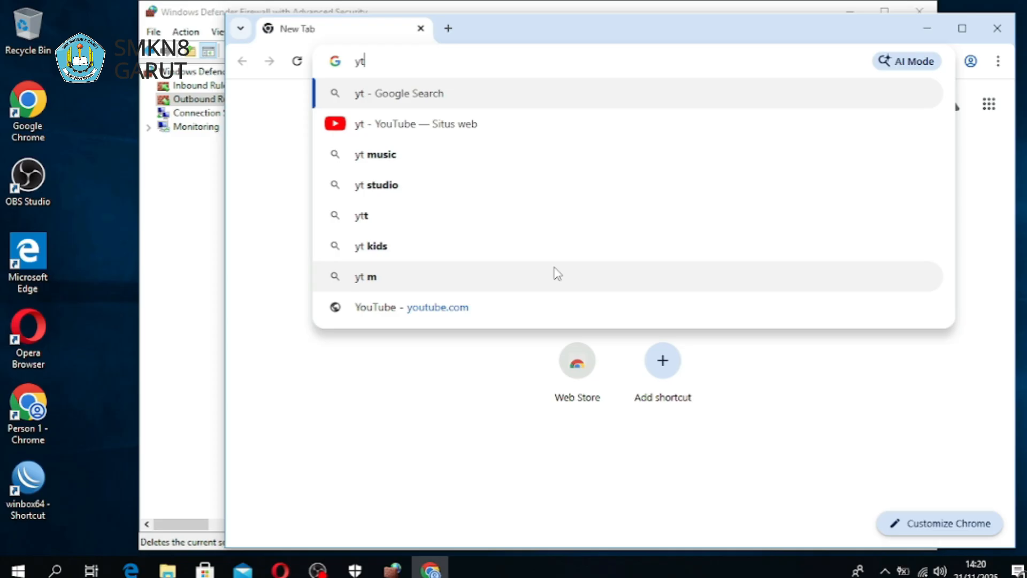
{"action": "key", "text": "Return"}
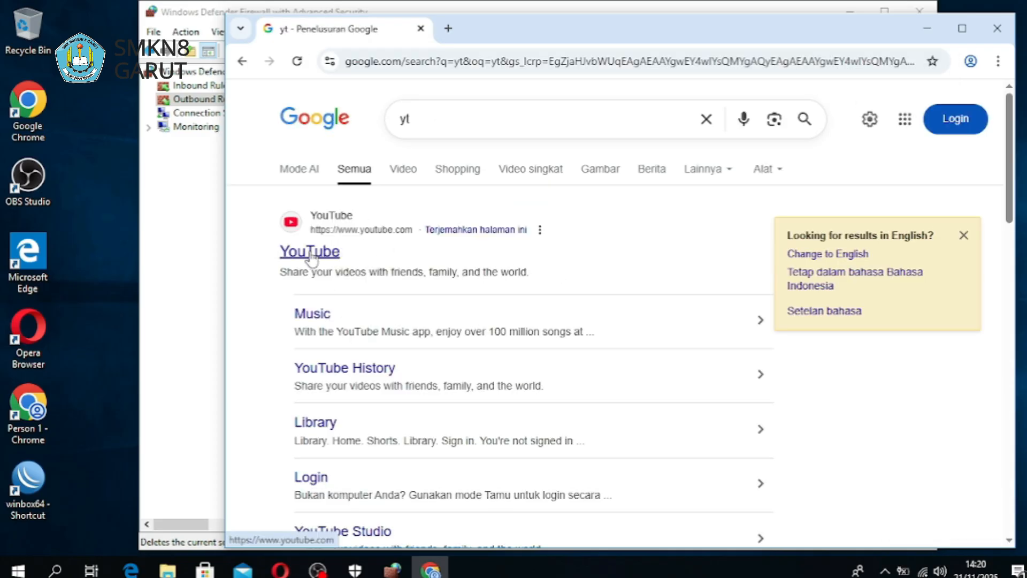
{"action": "left_click", "coordinate": [310, 254]}
{"action": "left_click_drag", "start_coordinate": [566, 39], "coordinate": [478, 81]}
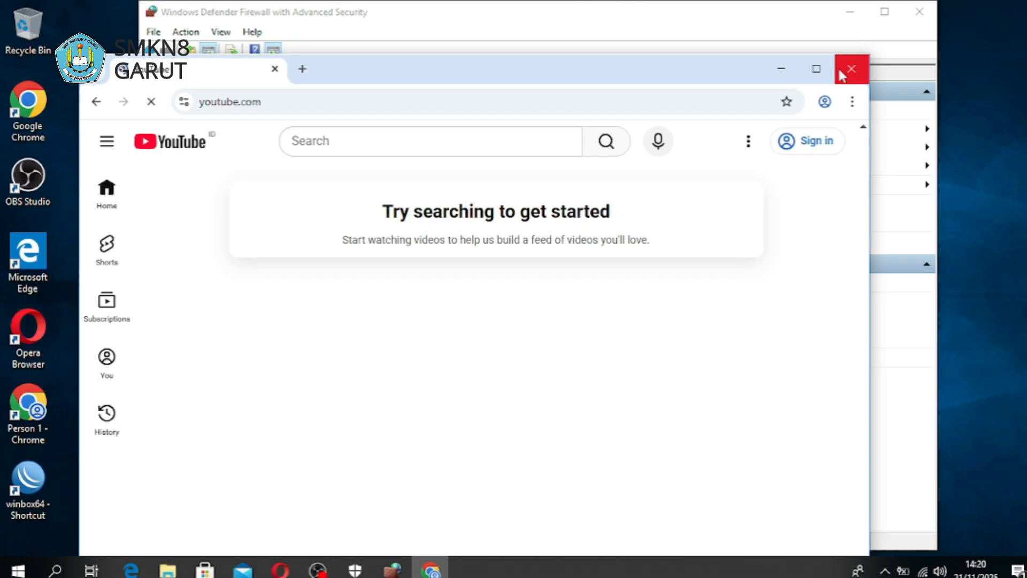
{"action": "left_click", "coordinate": [851, 70]}
Delete the "Latihan 80" rule from the Inbound Rules, confirm the deletion and close the advanced firewall window
{"action": "left_click", "coordinate": [195, 86]}
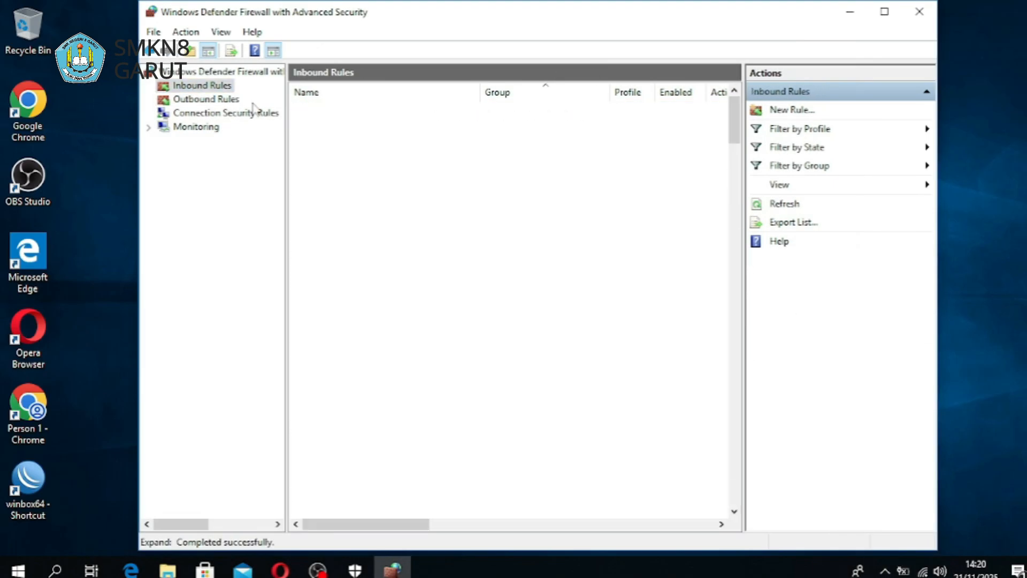
{"action": "left_click", "coordinate": [329, 109]}
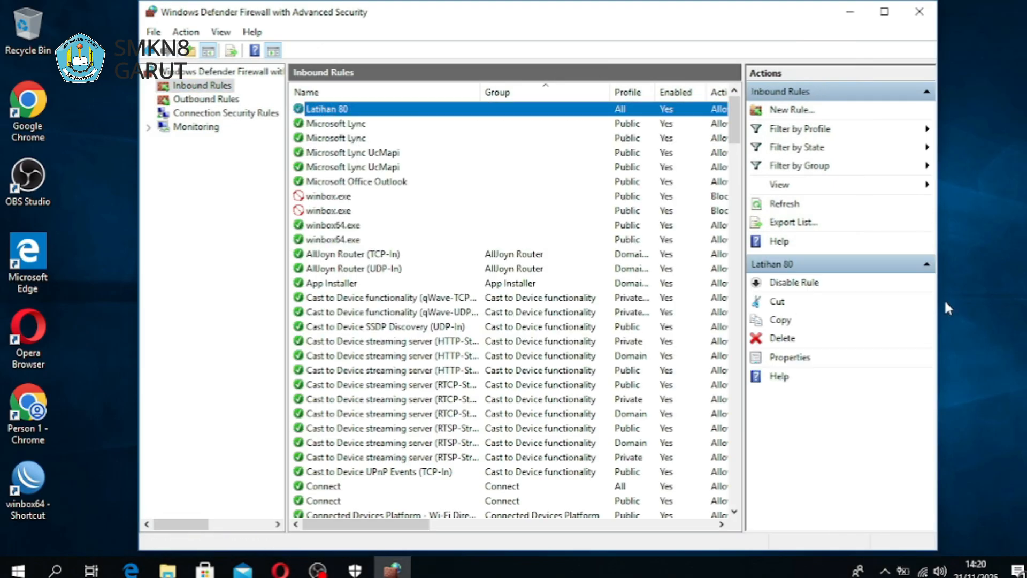
{"action": "left_click", "coordinate": [802, 338]}
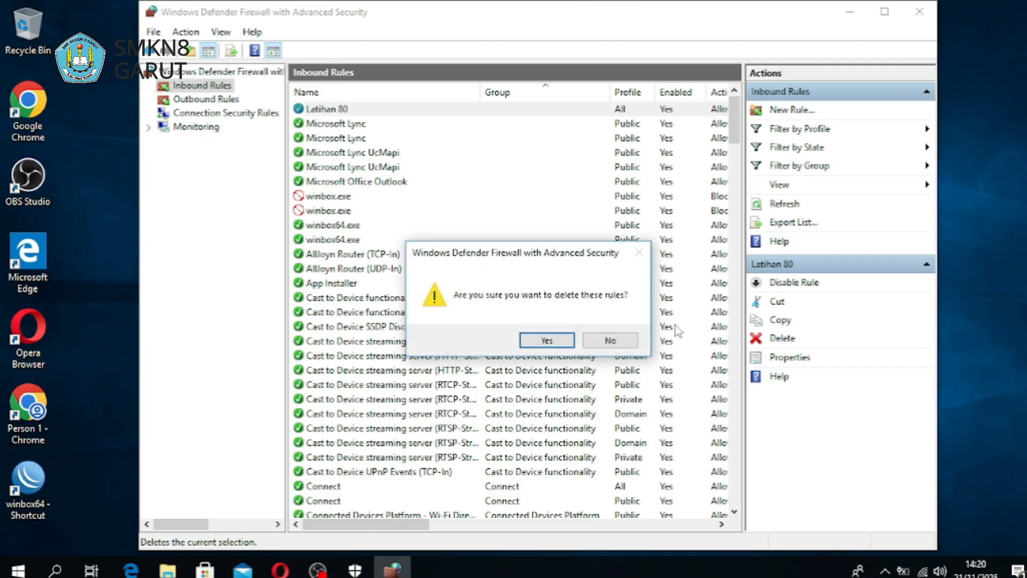
{"action": "key", "text": "Return"}
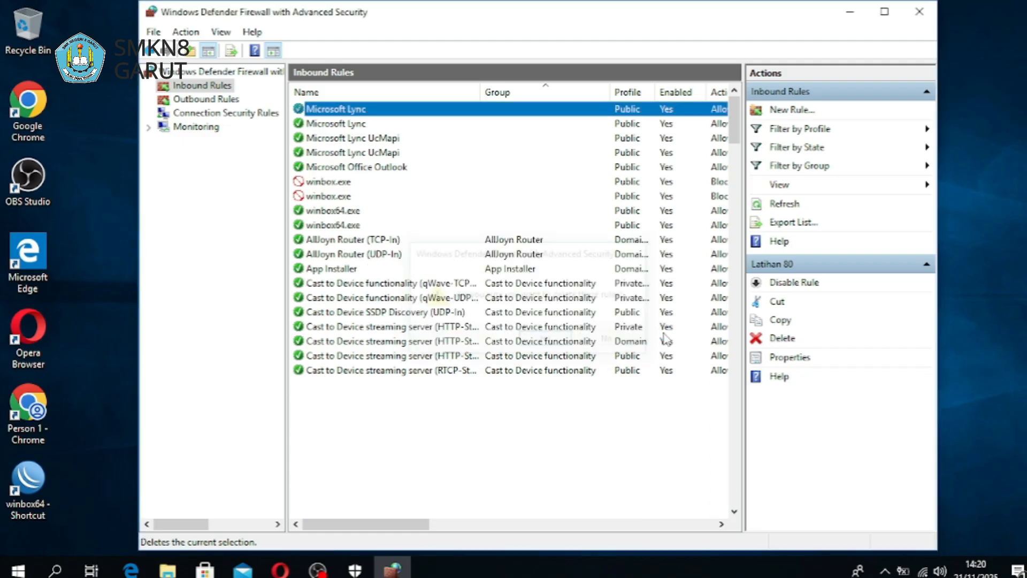
{"action": "left_click", "coordinate": [918, 12]}
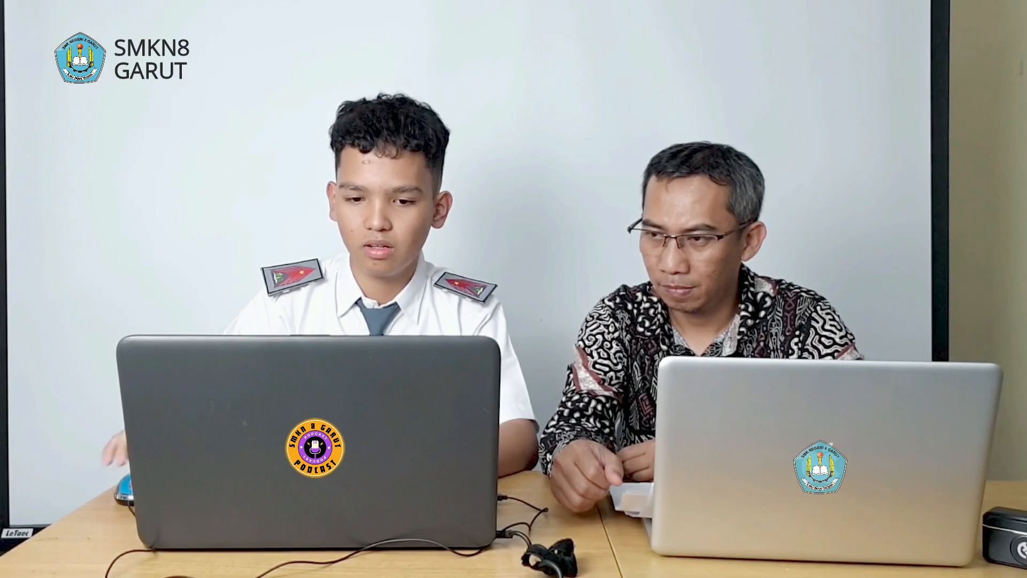